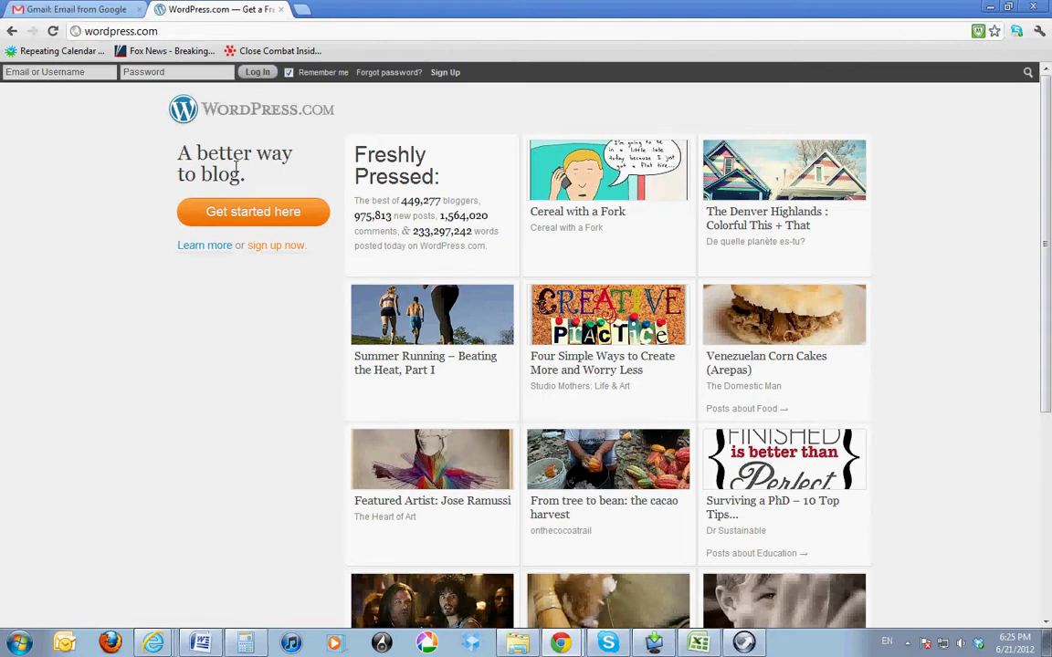
Open the WordPress.com sign-up form via 'Get started here' on the home page.
click(265, 213)
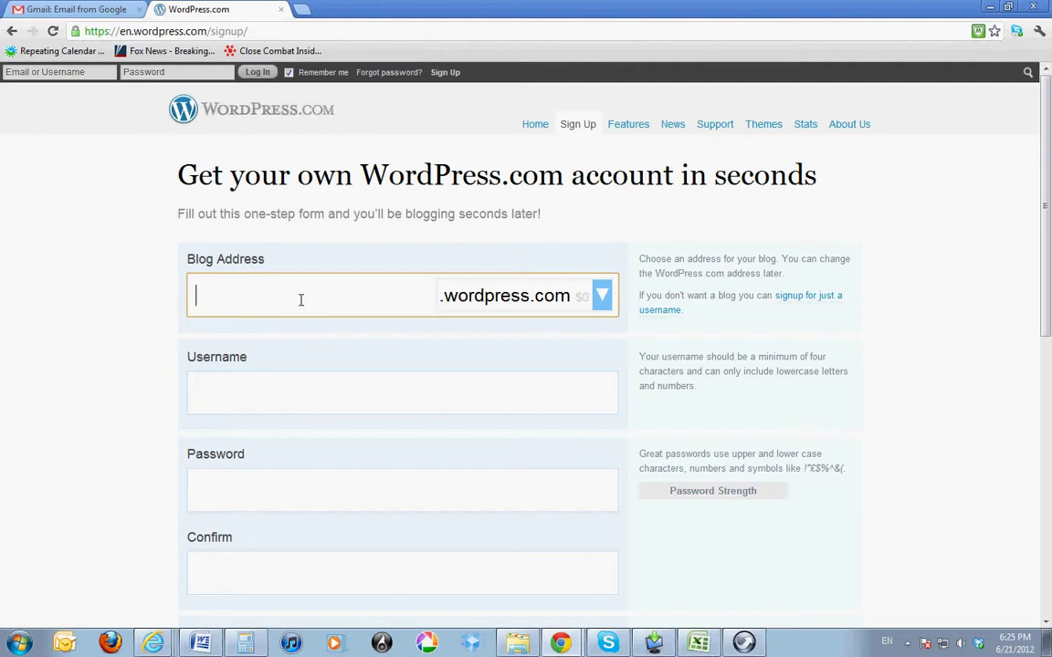
click(228, 395)
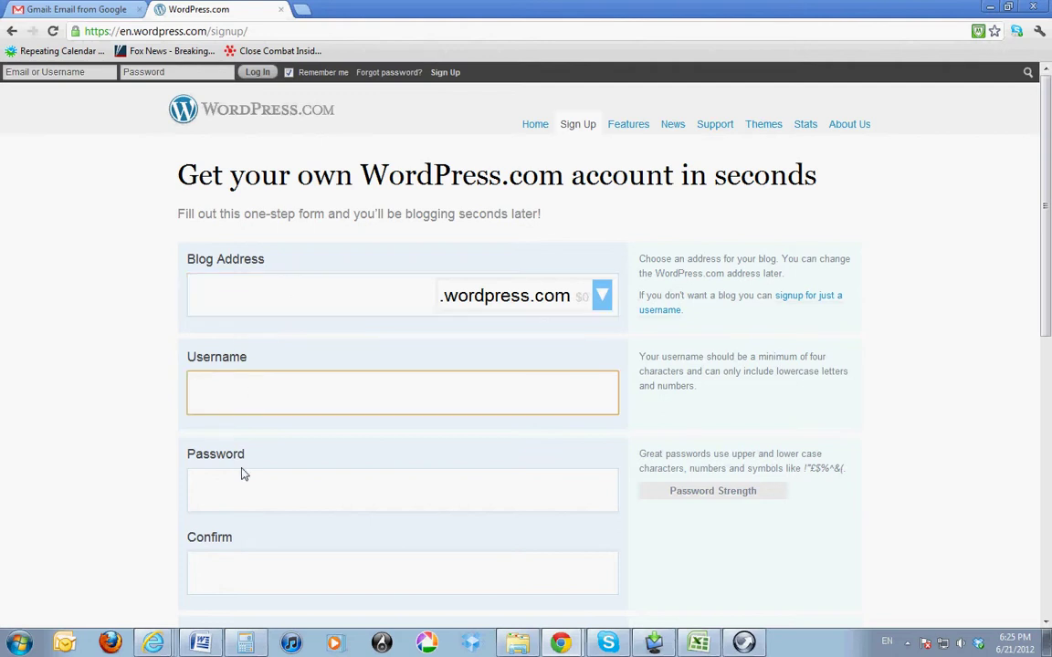
click(245, 491)
scroll(260, 489, down, 3)
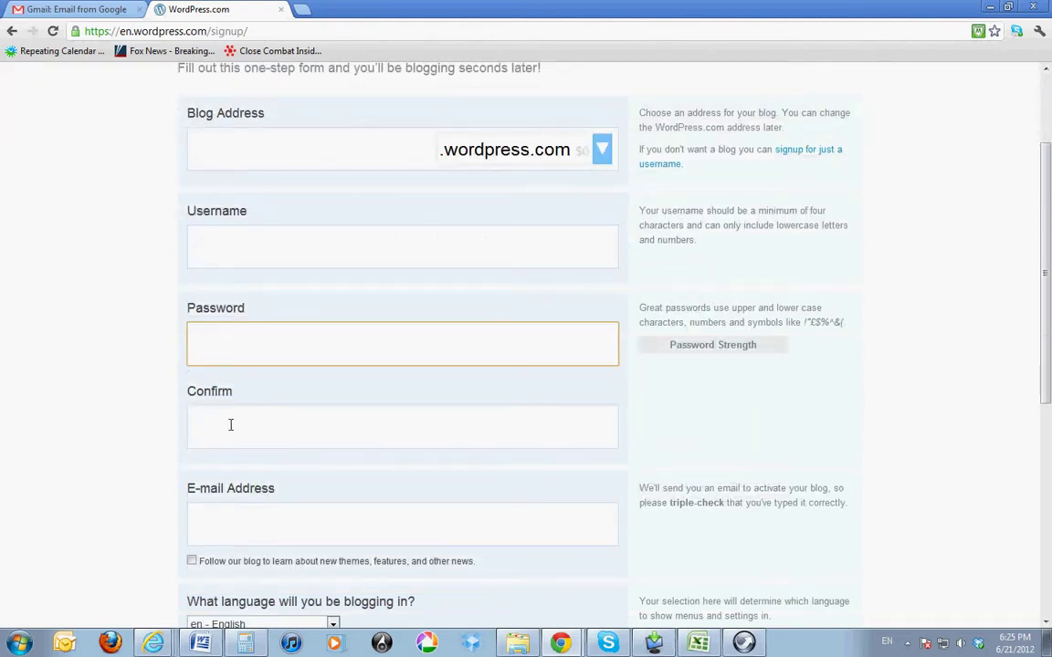
click(230, 425)
click(258, 518)
scroll(352, 496, down, 7)
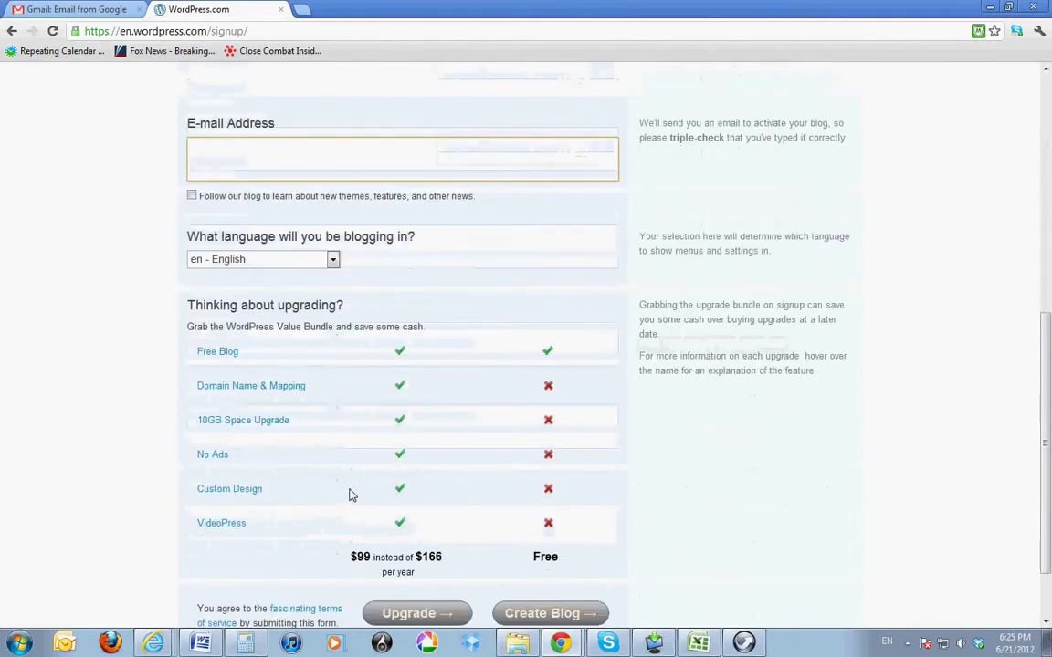
scroll(338, 481, down, 2)
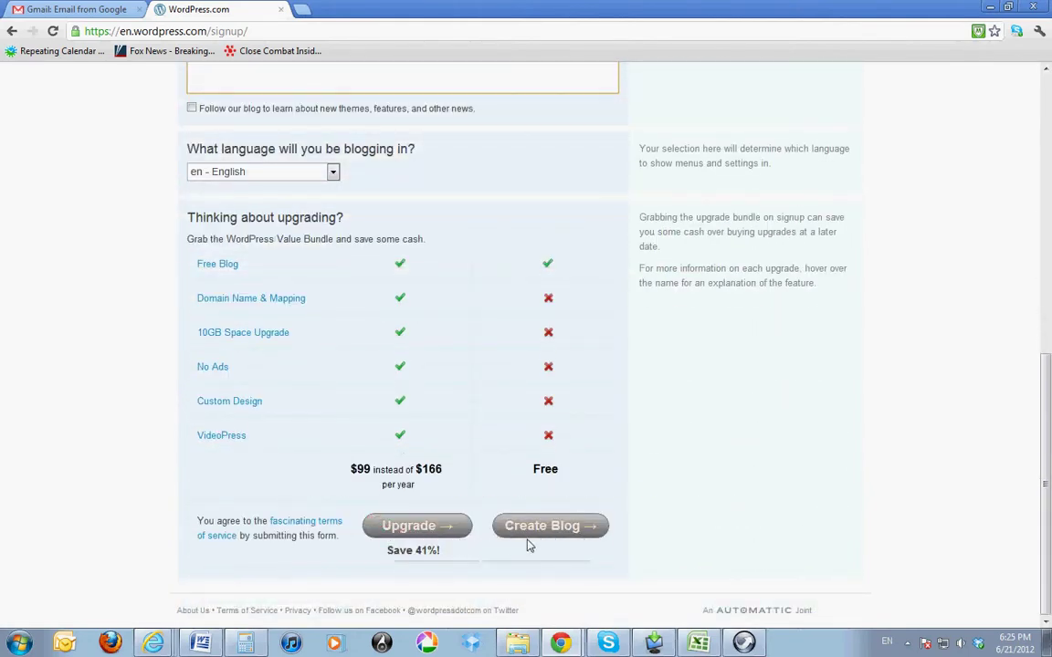
click(561, 527)
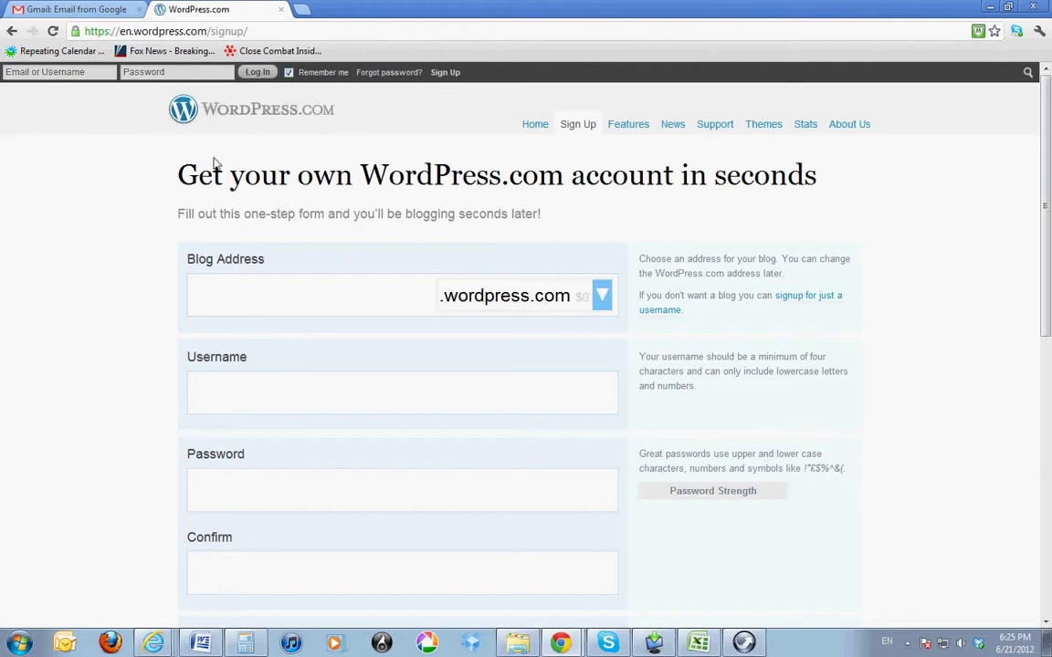
Log in to the existing WordPress.com account with its username and password.
text(a)
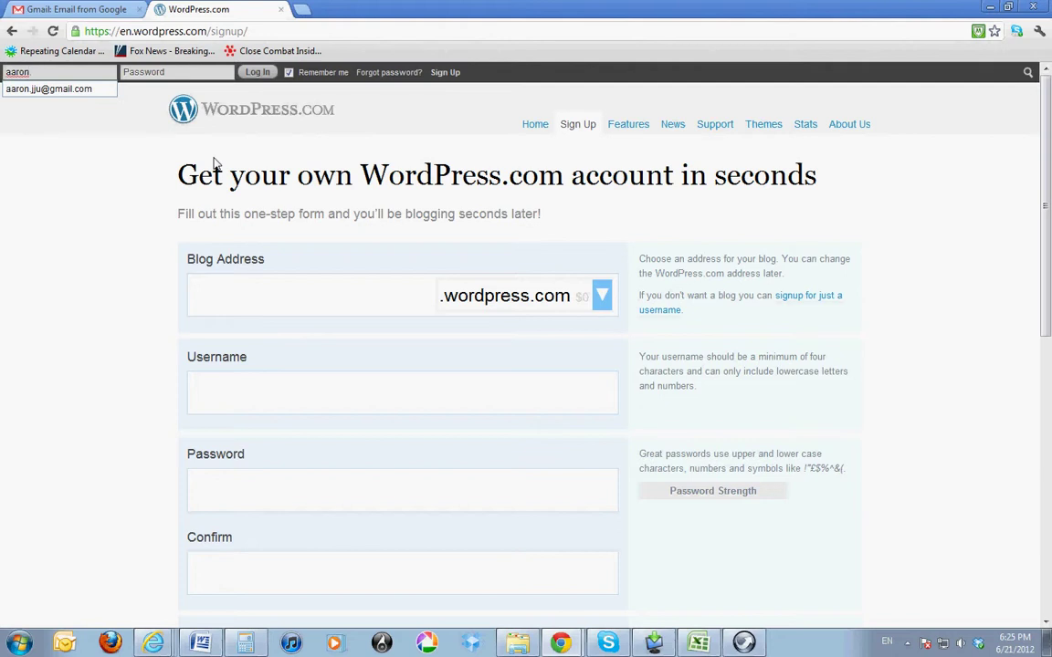
text(aron)
key(Down)
key(Tab)
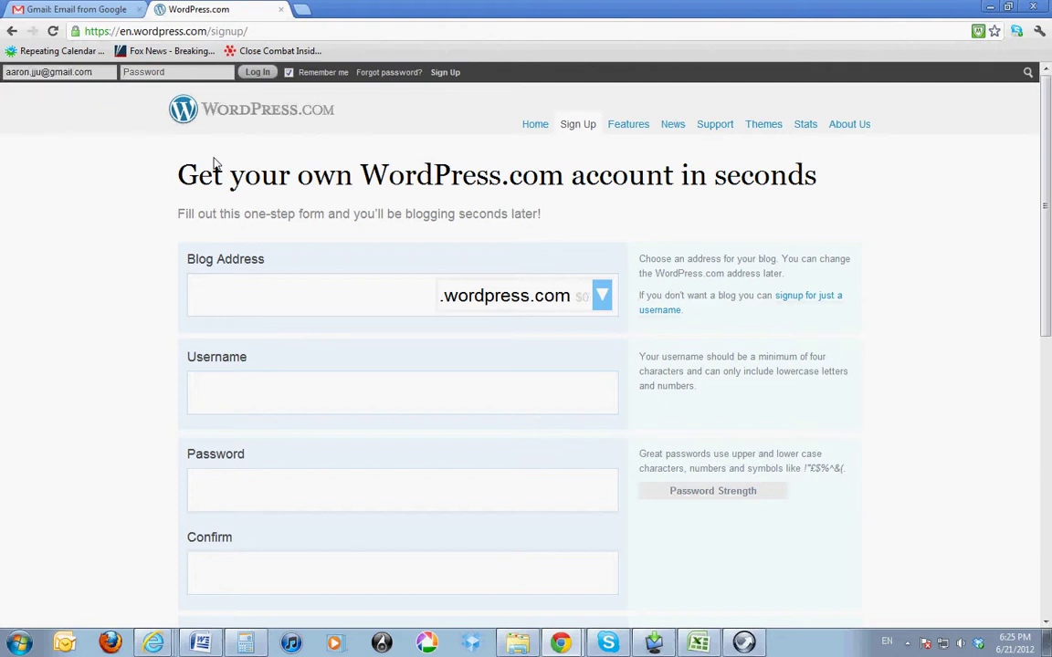
text(a)
click(258, 73)
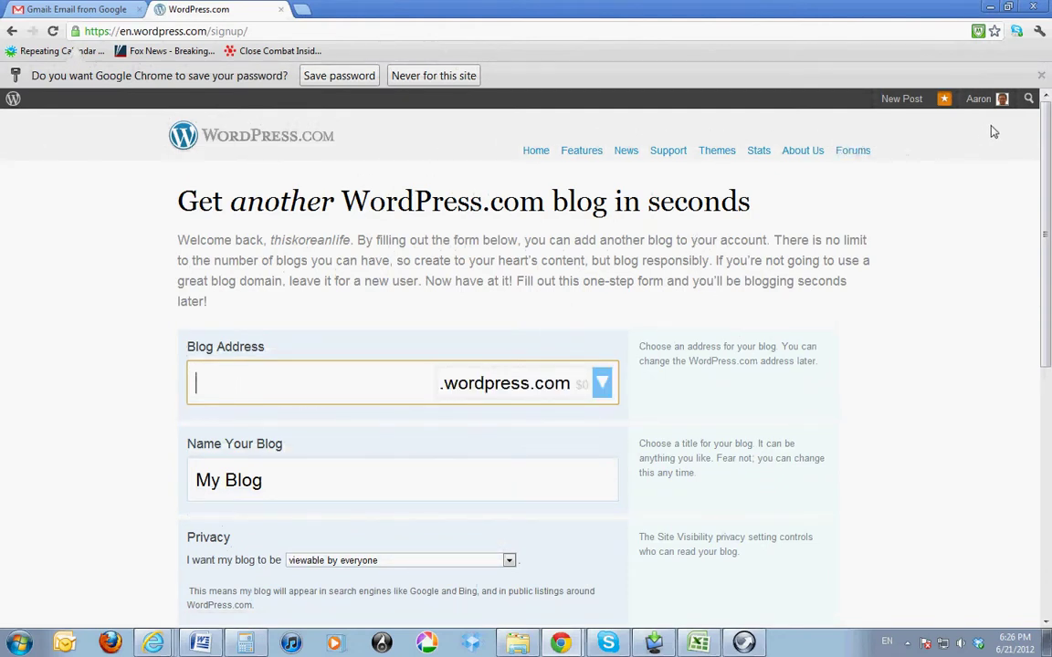
Open the JJU English blog from the account avatar menu in the admin bar.
mouse_move(1000, 103)
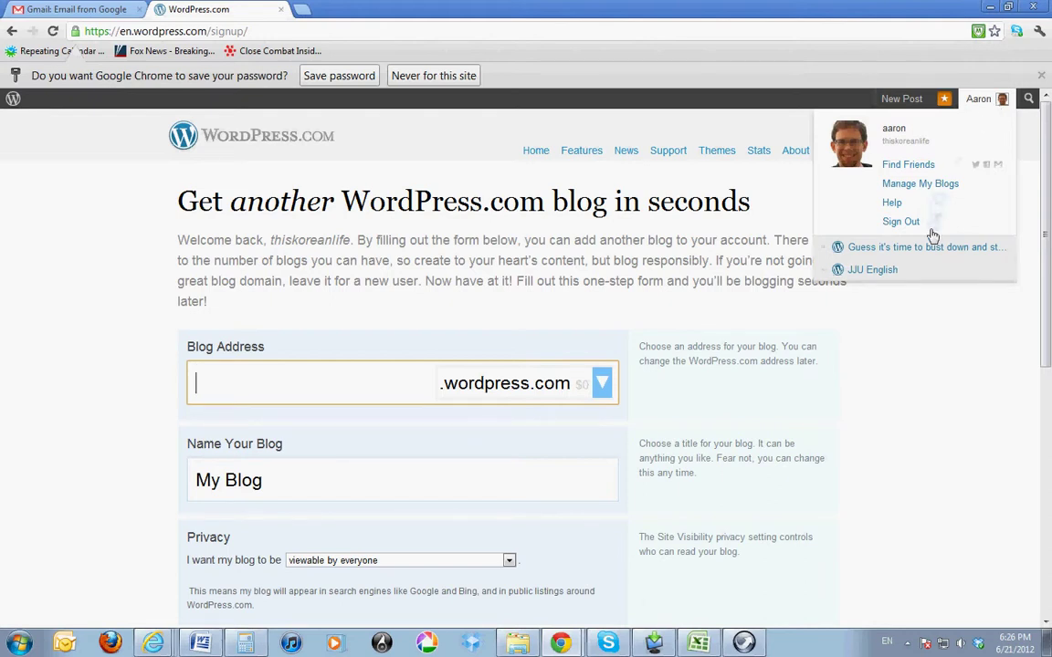
mouse_move(924, 265)
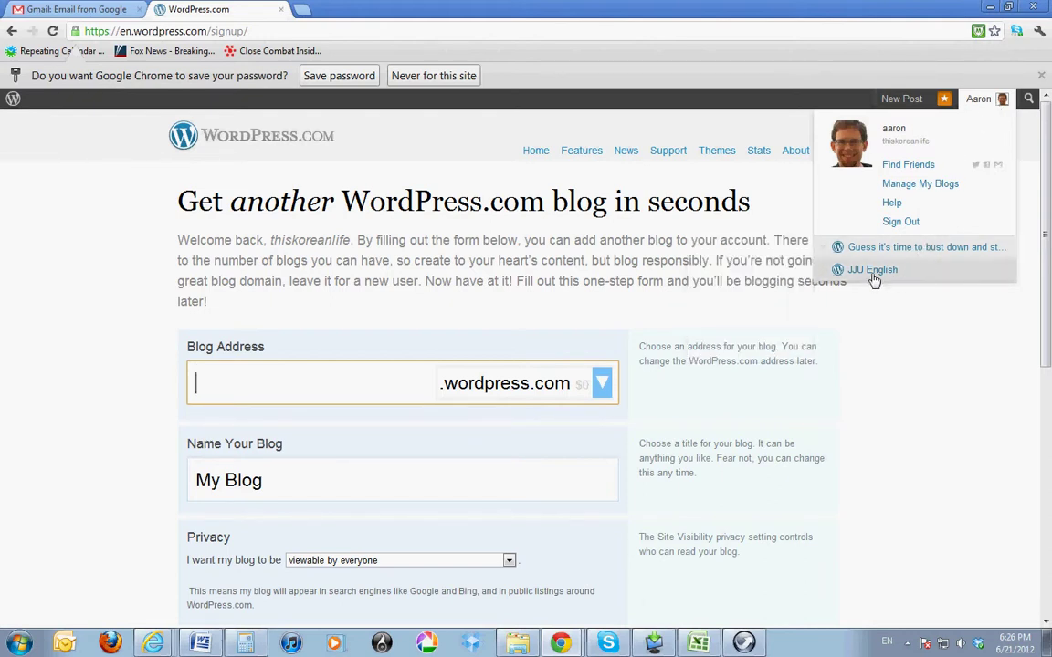
mouse_move(858, 274)
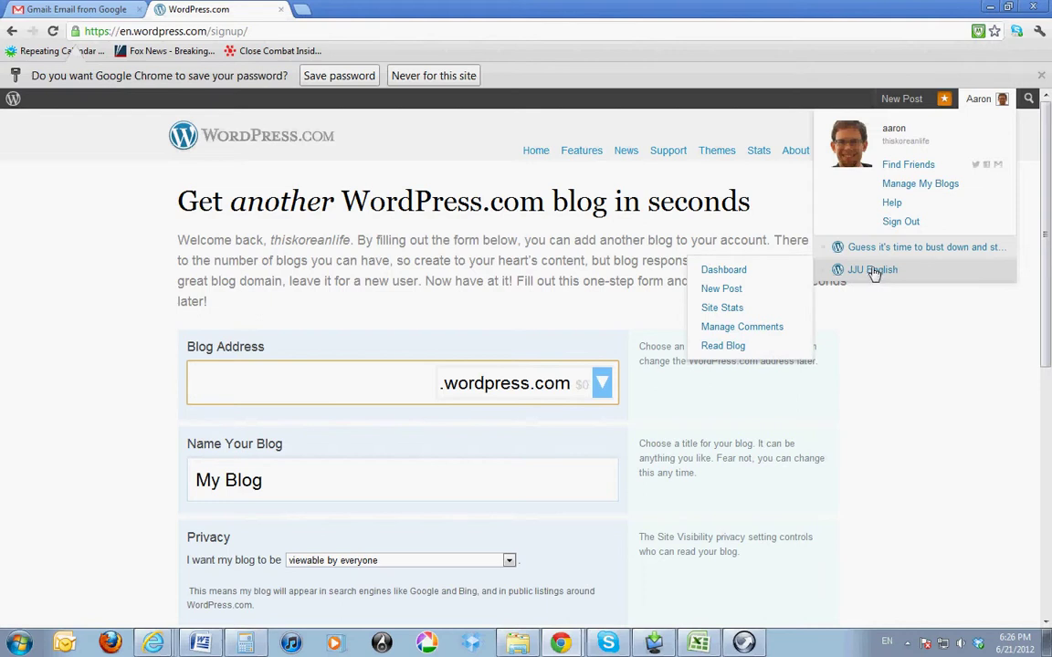
click(873, 271)
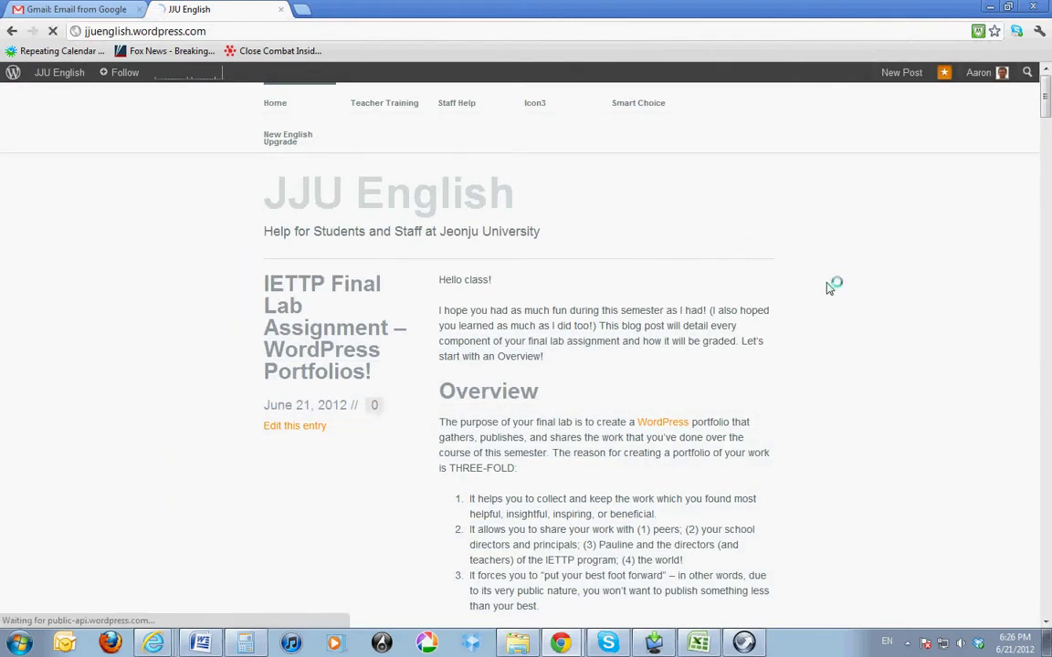
scroll(826, 287, down, 7)
scroll(815, 282, up, 1)
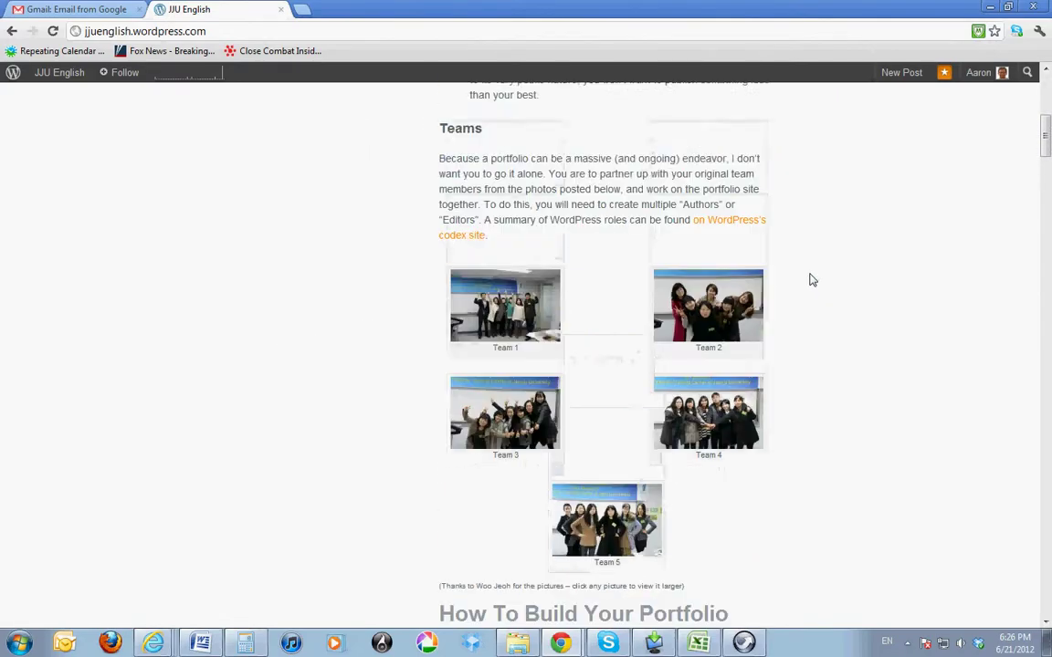
scroll(812, 281, down, 1)
scroll(813, 280, down, 8)
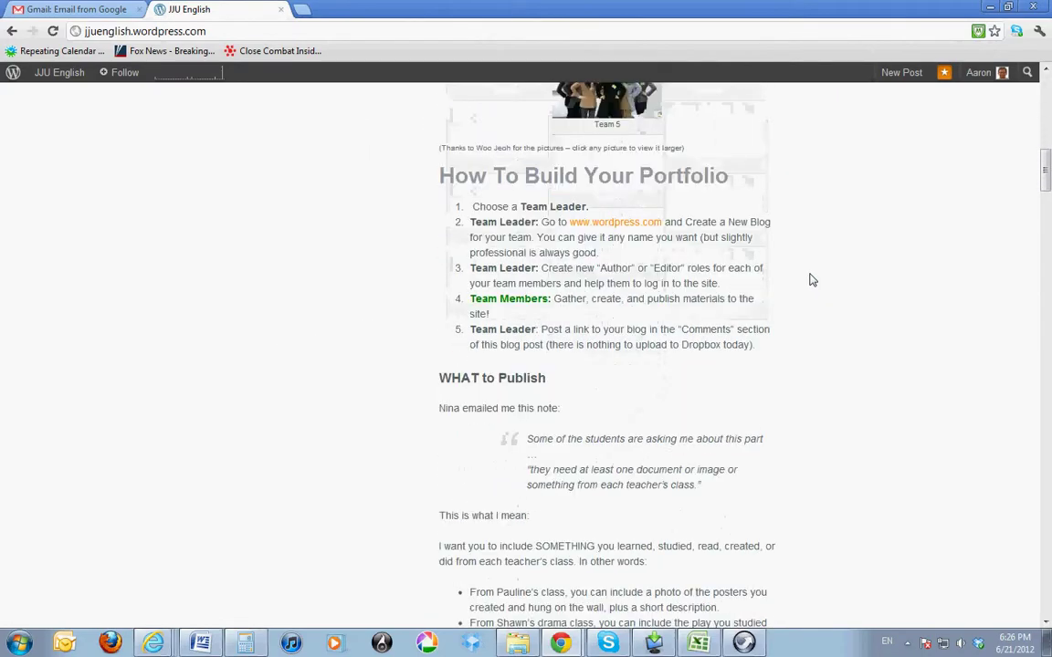
scroll(811, 279, down, 12)
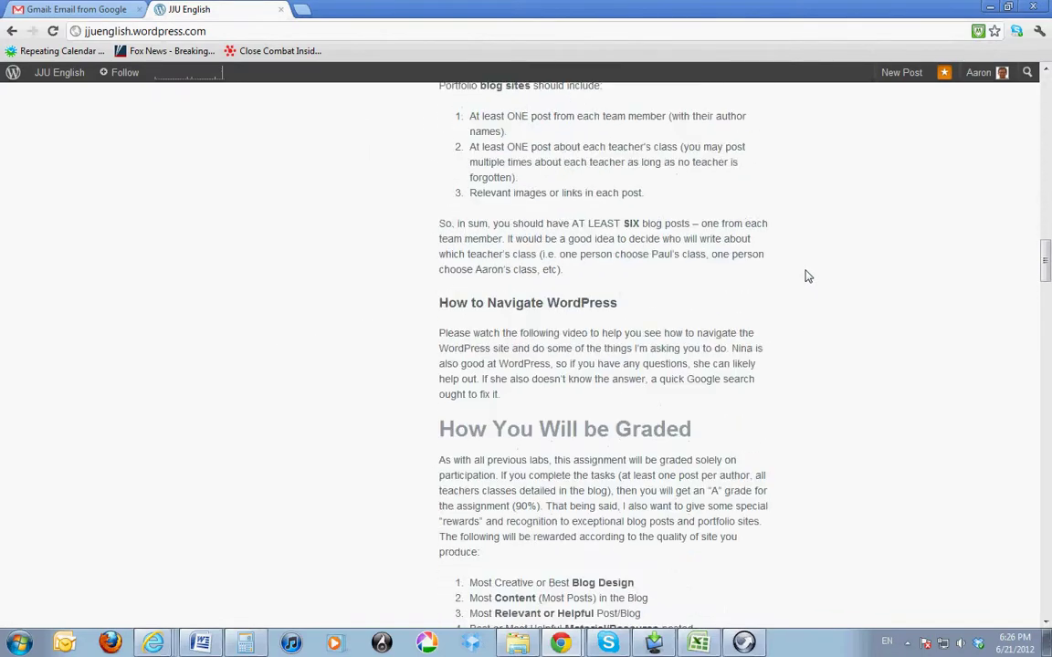
scroll(805, 276, up, 8)
scroll(805, 276, up, 15)
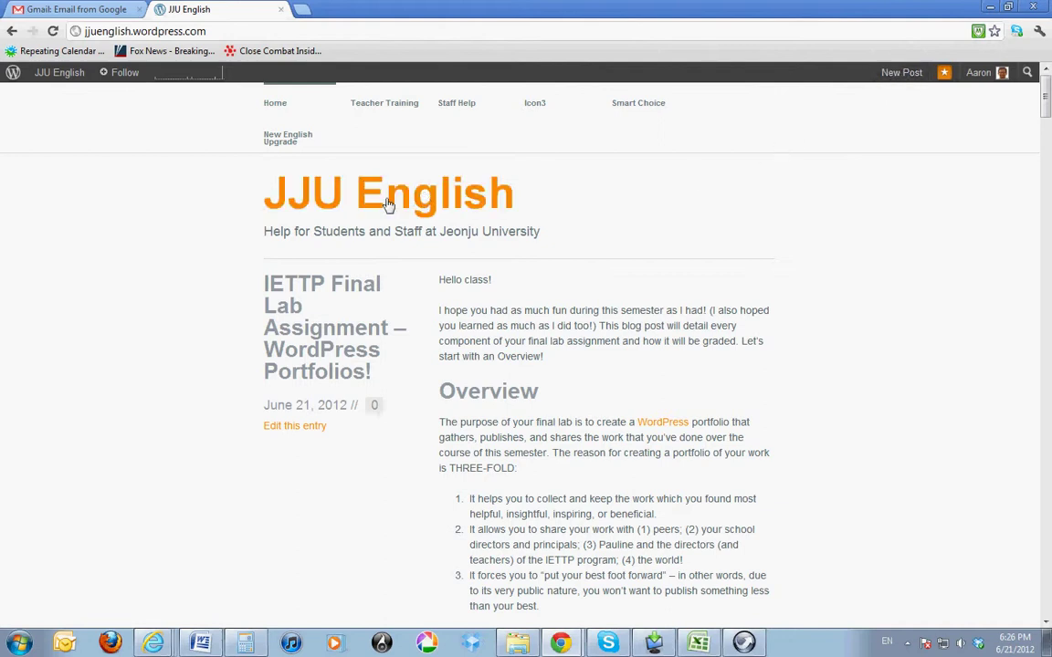
mouse_move(43, 72)
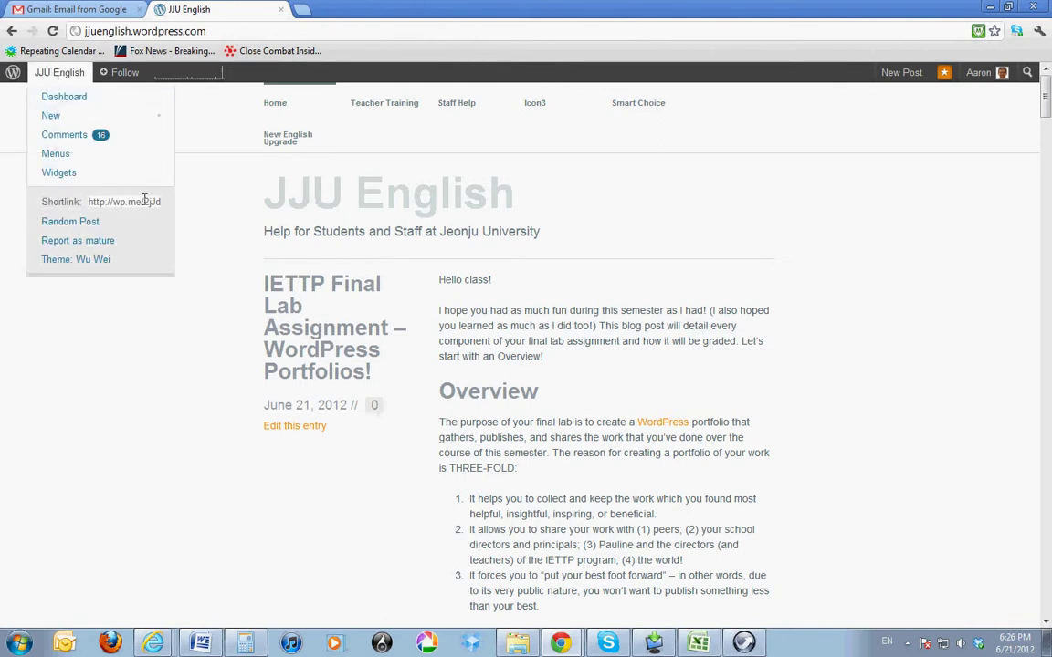
click(89, 201)
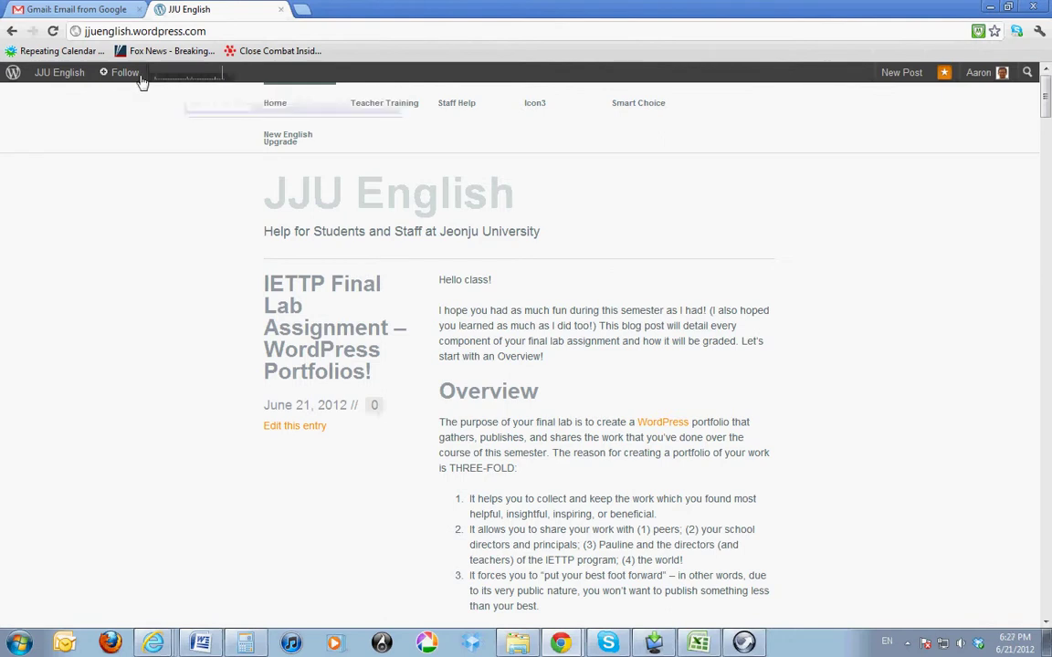
click(57, 76)
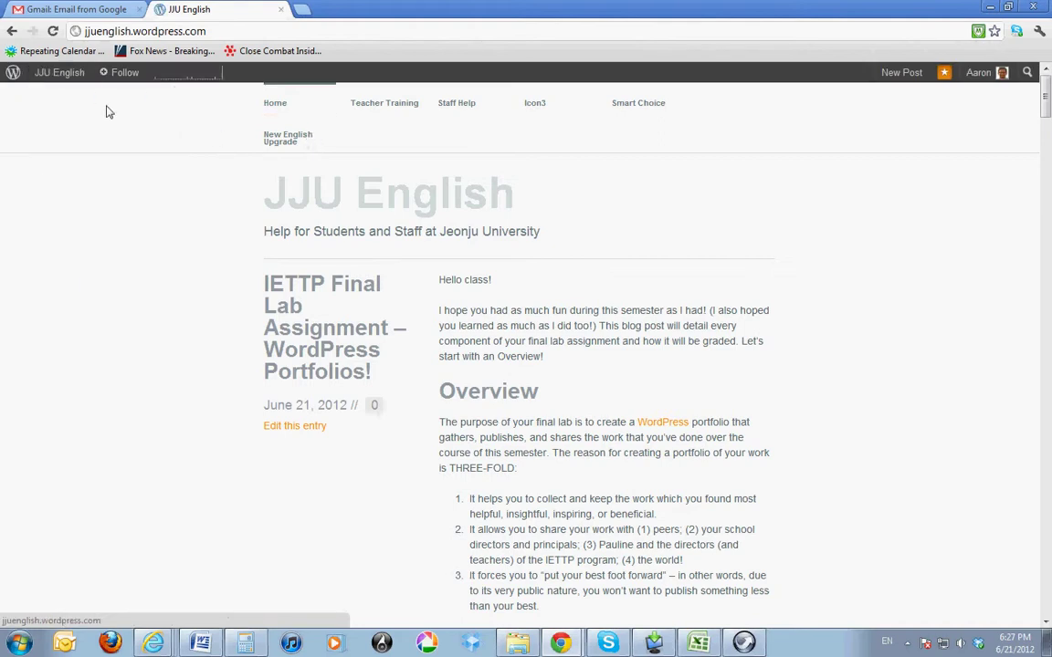
click(57, 97)
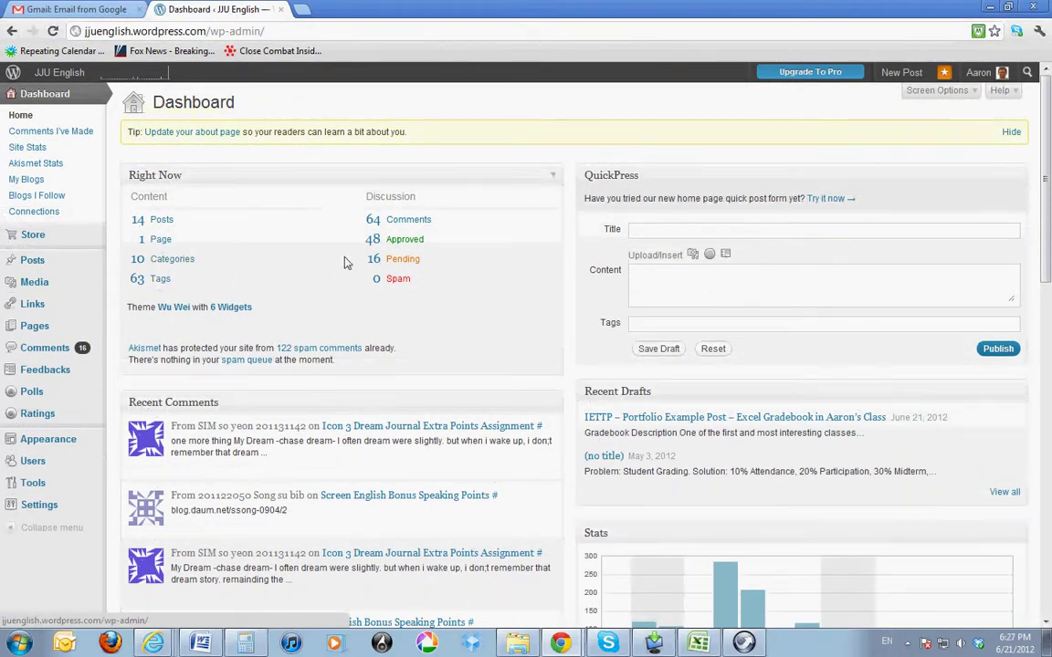
From the JJU English dashboard, start a new post with Posts > Add New.
scroll(726, 431, down, 2)
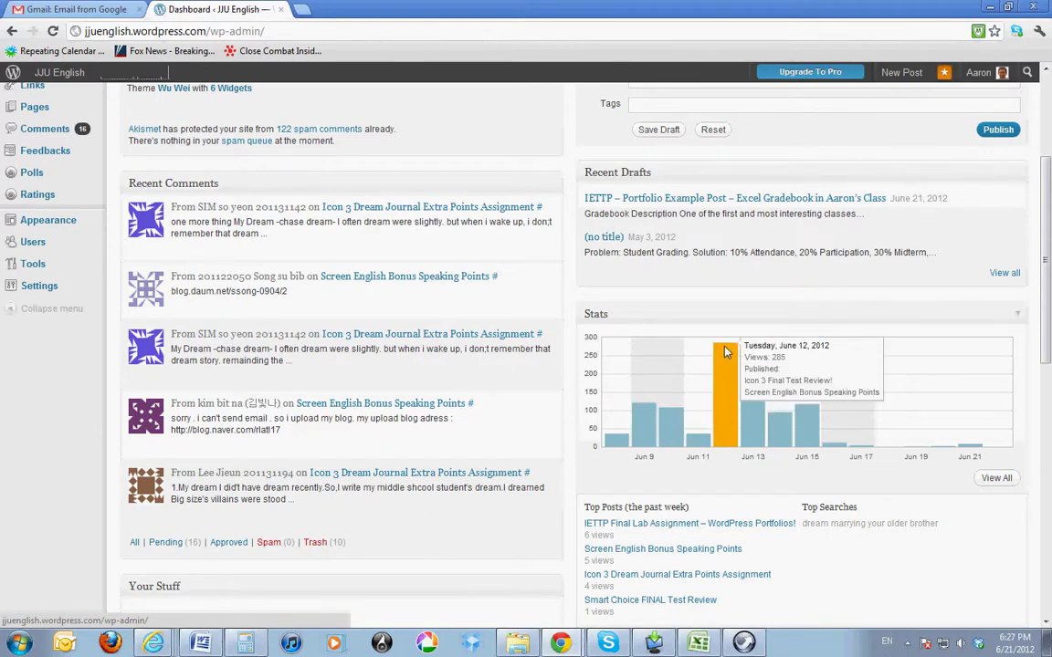
scroll(351, 385, up, 3)
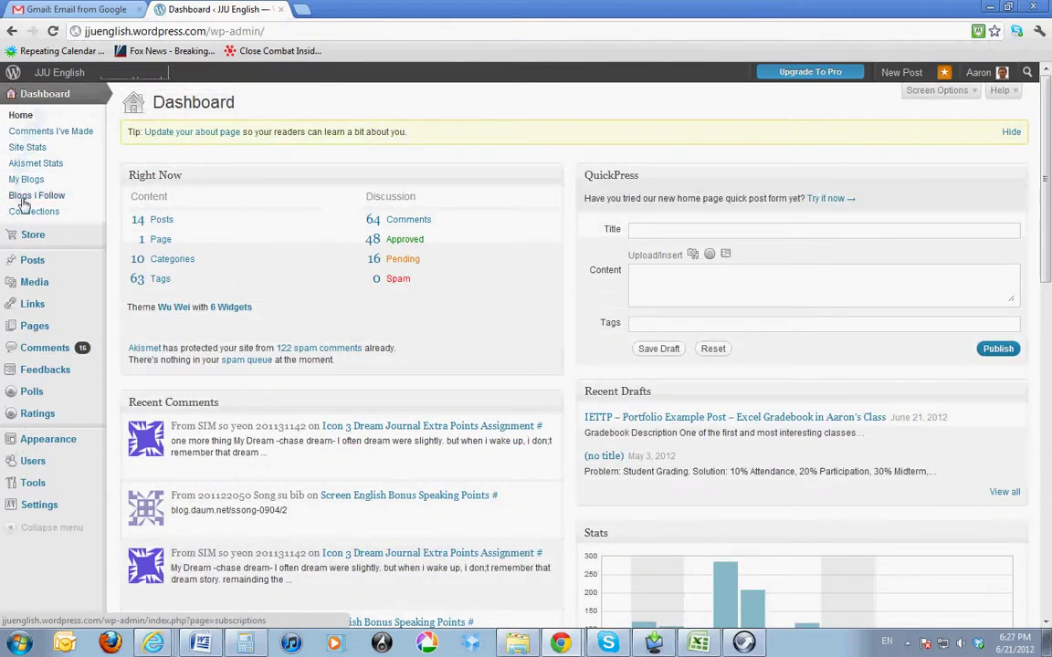
mouse_move(32, 265)
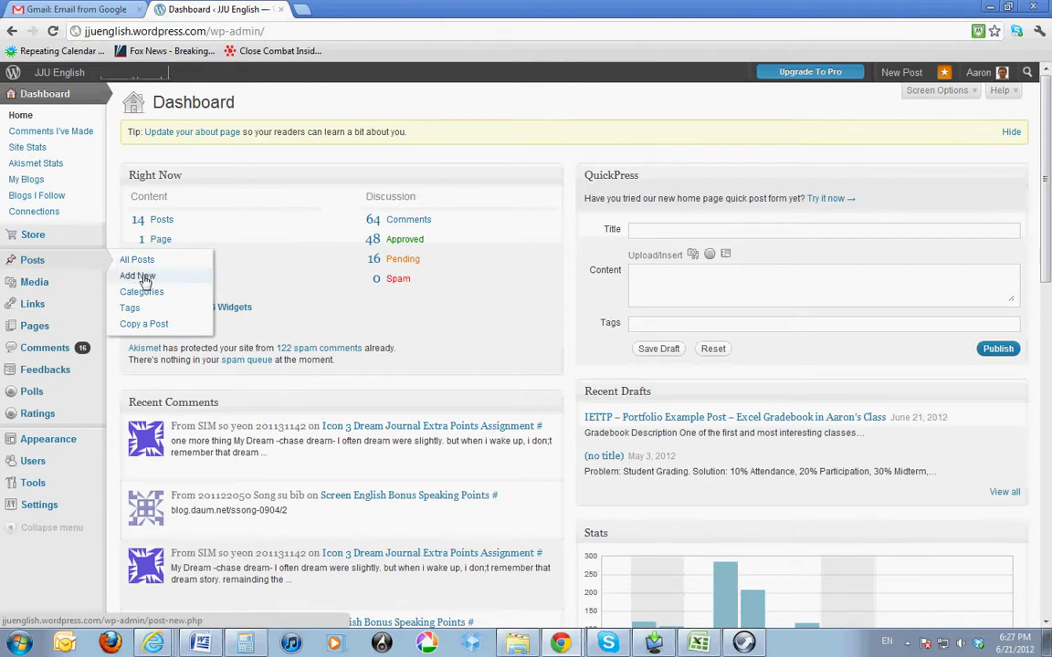
click(143, 276)
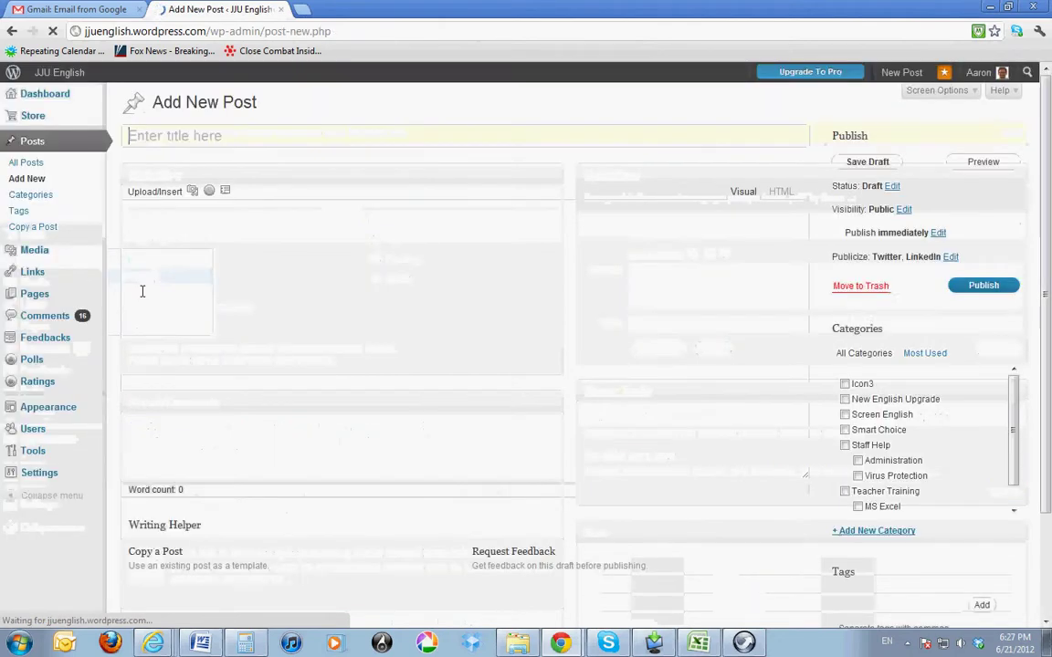
Title the post 'Dialog with Joel', fixing the typo in the typed title.
click(237, 274)
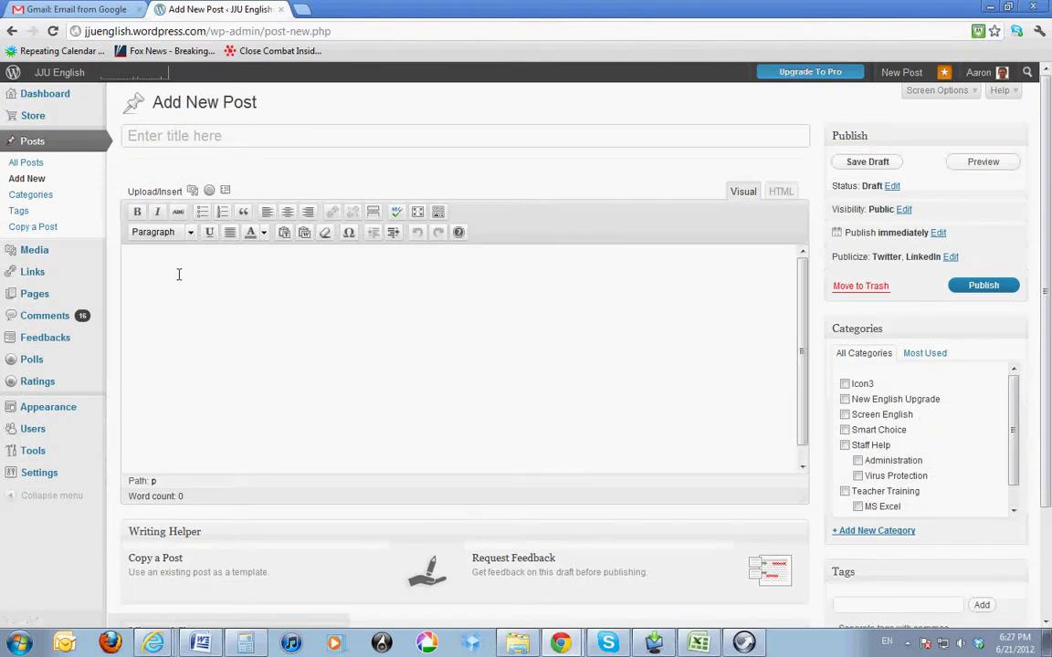
click(171, 137)
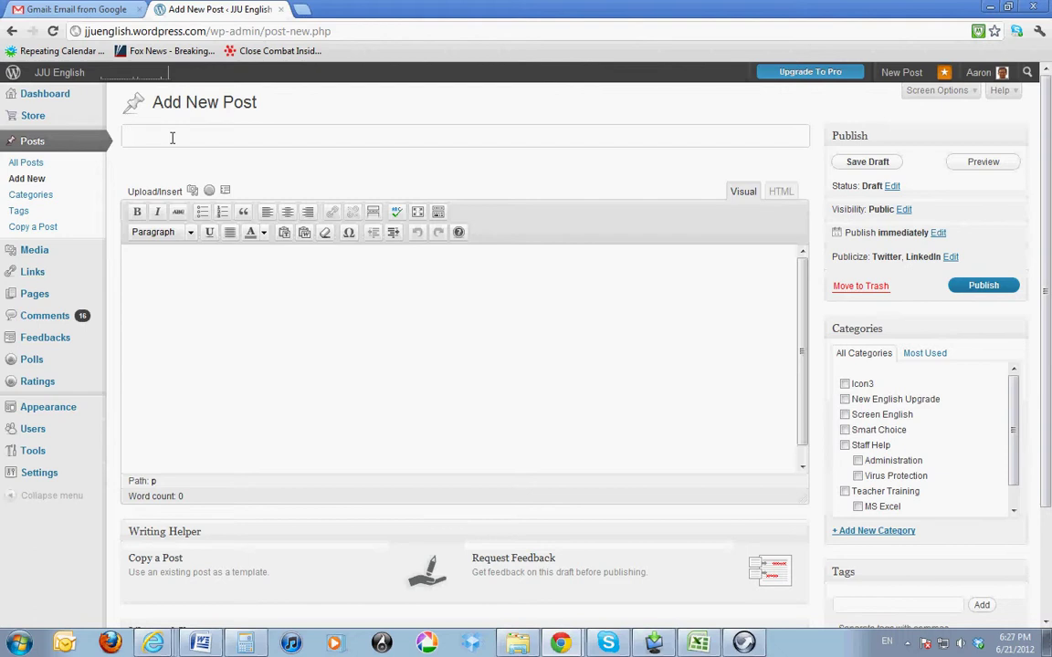
text(Dialog with Joelo)
drag(175, 135, 125, 134)
drag(235, 136, 201, 136)
click(187, 263)
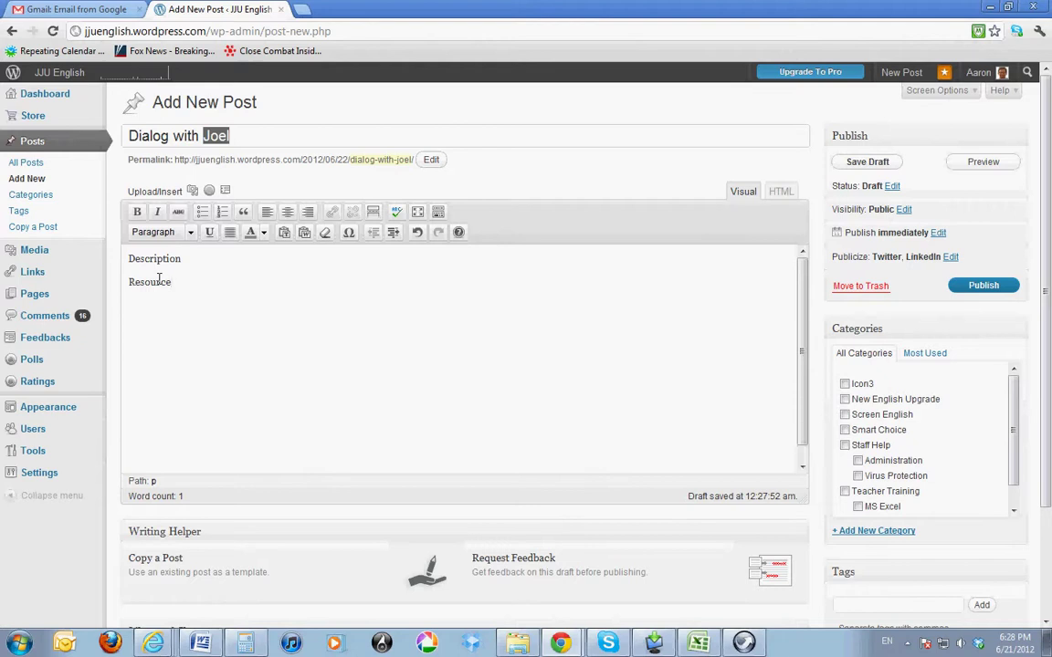
Add a Reflection line after Resource and format Description, Resource and Reflection as Heading 1.
double_click(158, 283)
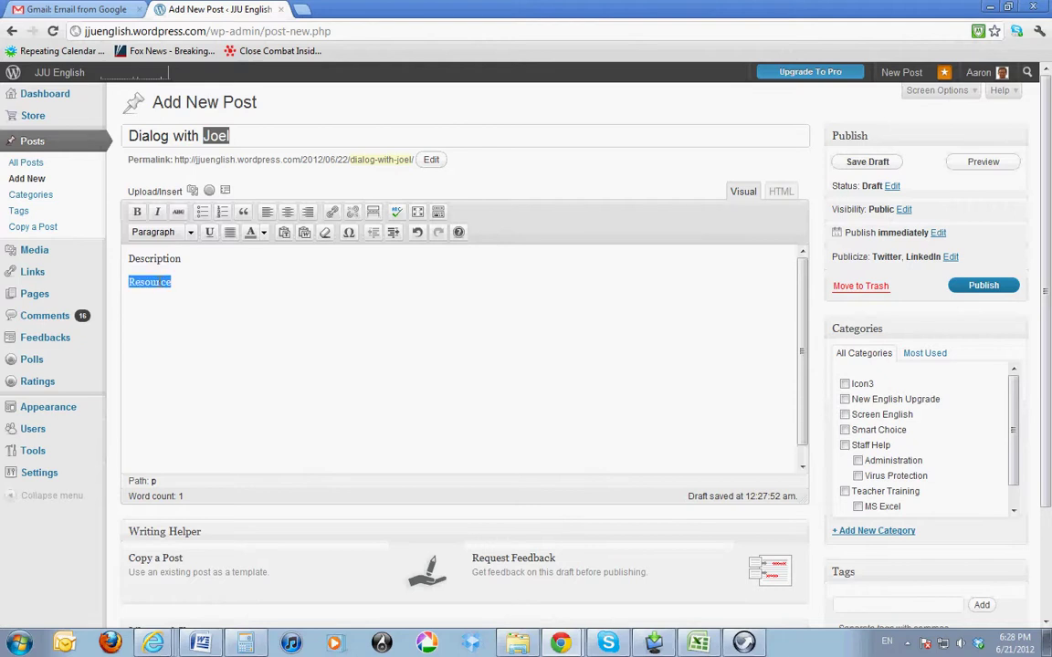
click(189, 282)
key(Return)
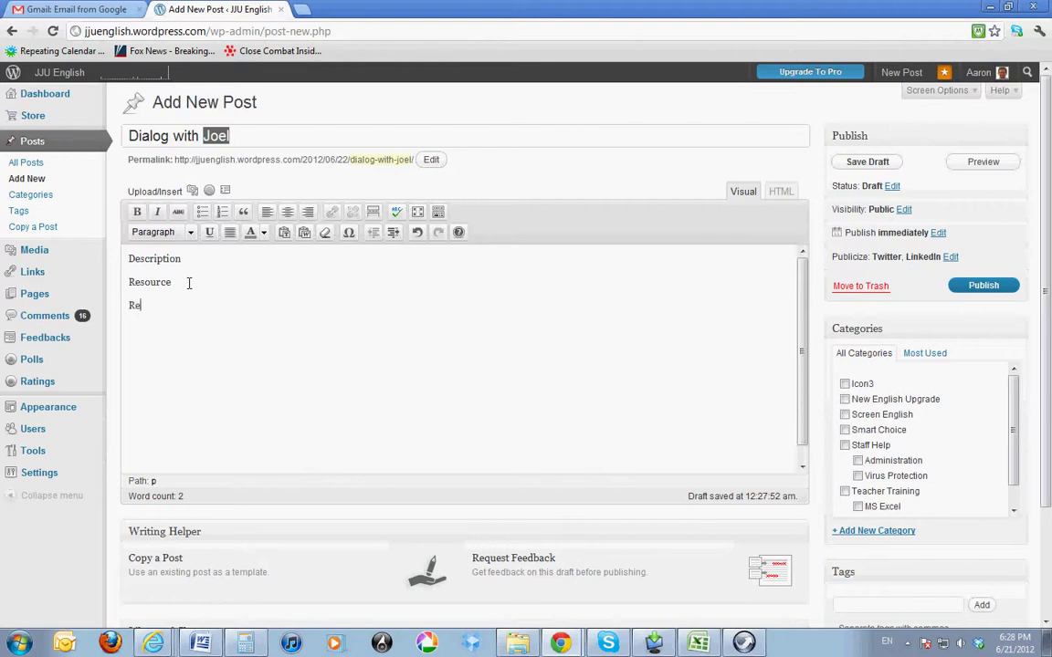
text(Reflection)
drag(180, 304, 112, 239)
click(191, 232)
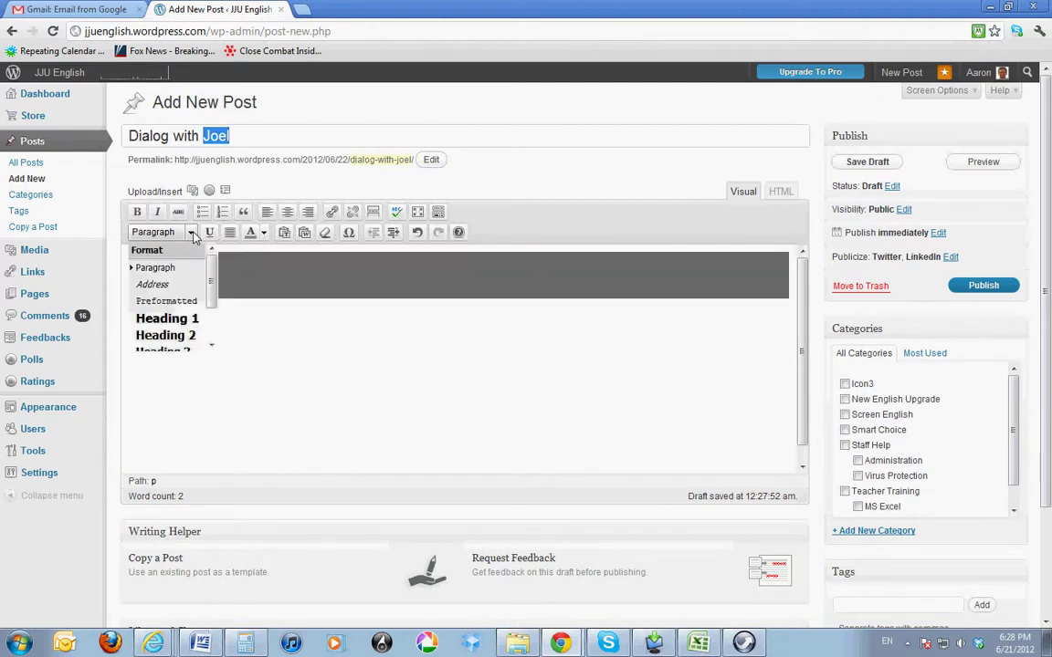
click(167, 319)
click(242, 313)
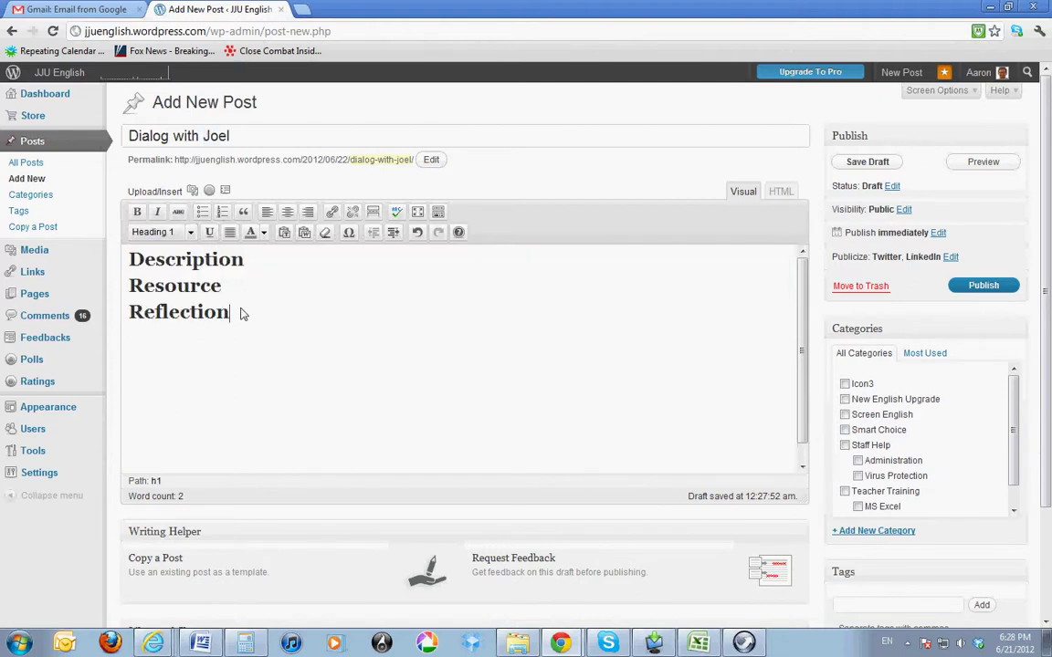
click(247, 261)
Insert a paragraph of sample filler text under the Description heading, then go to the Tags box.
key(Return)
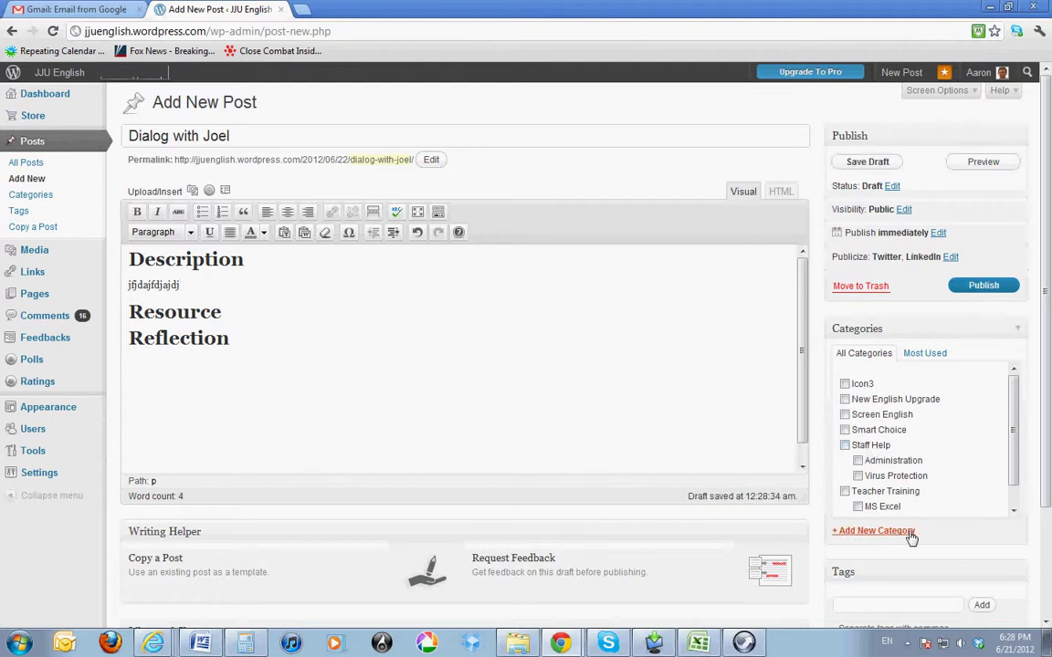
scroll(922, 527, down, 3)
click(839, 467)
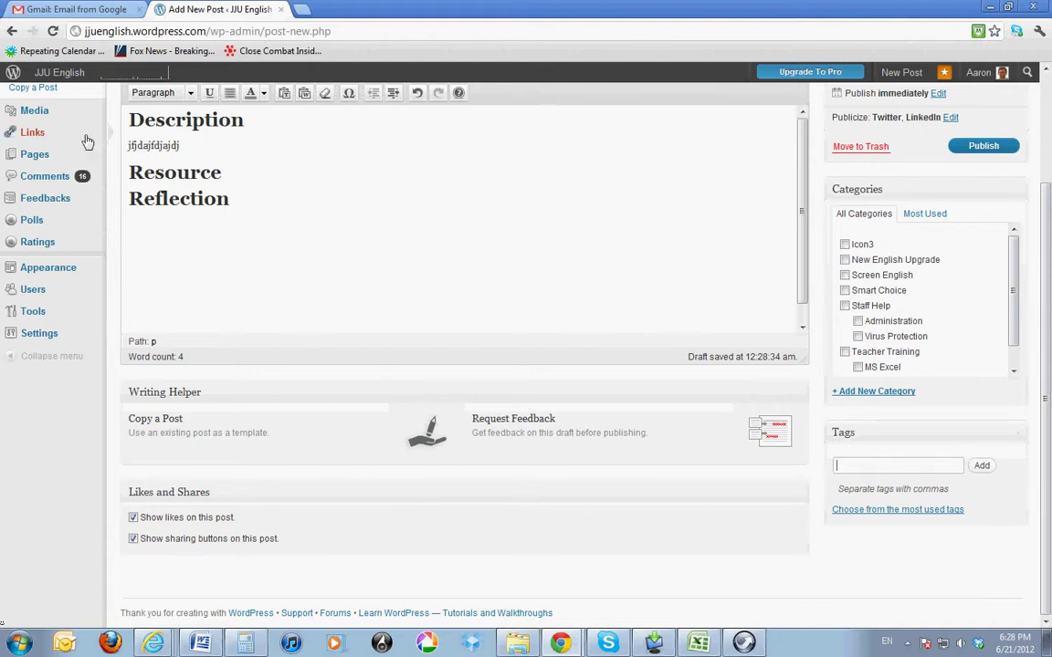
Go to Users > Invite New, confirming Leave this Page for the unsaved draft.
scroll(343, 218, up, 3)
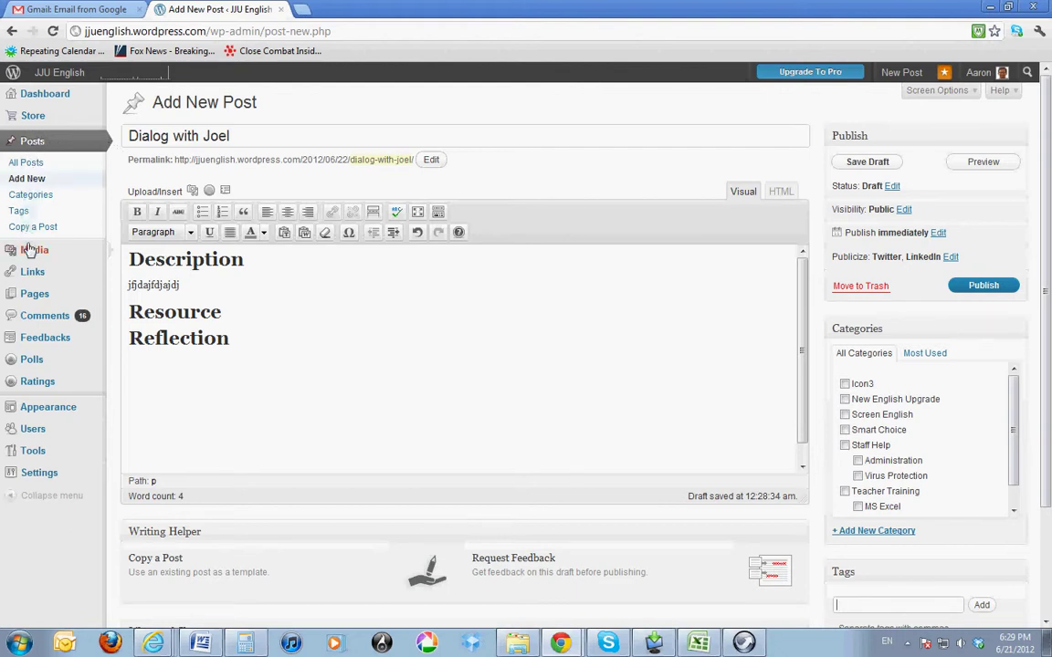
mouse_move(29, 431)
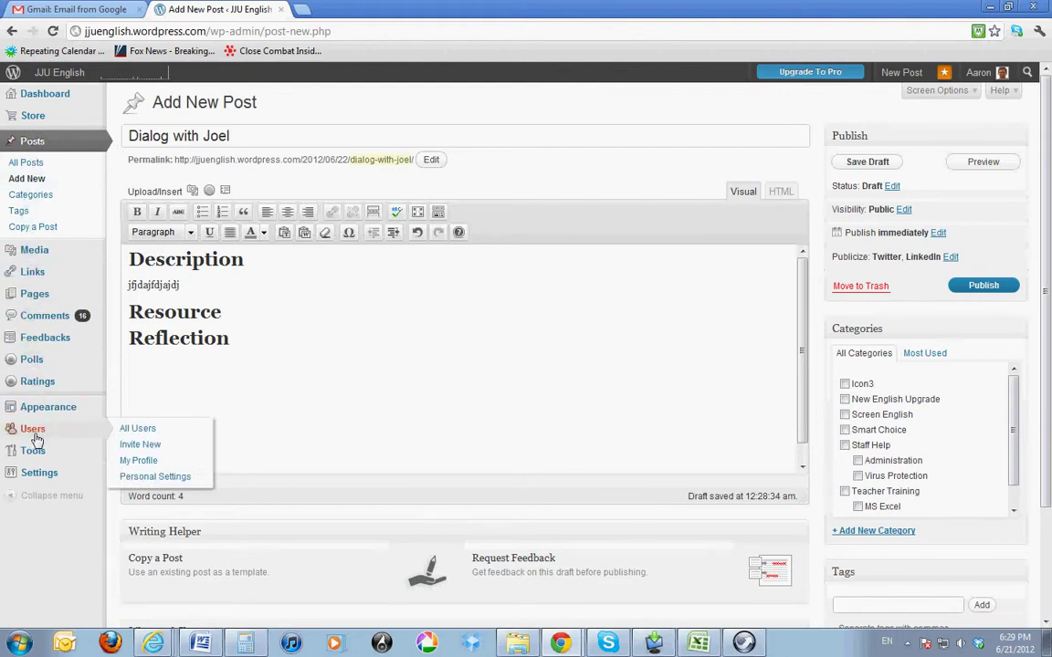
click(146, 448)
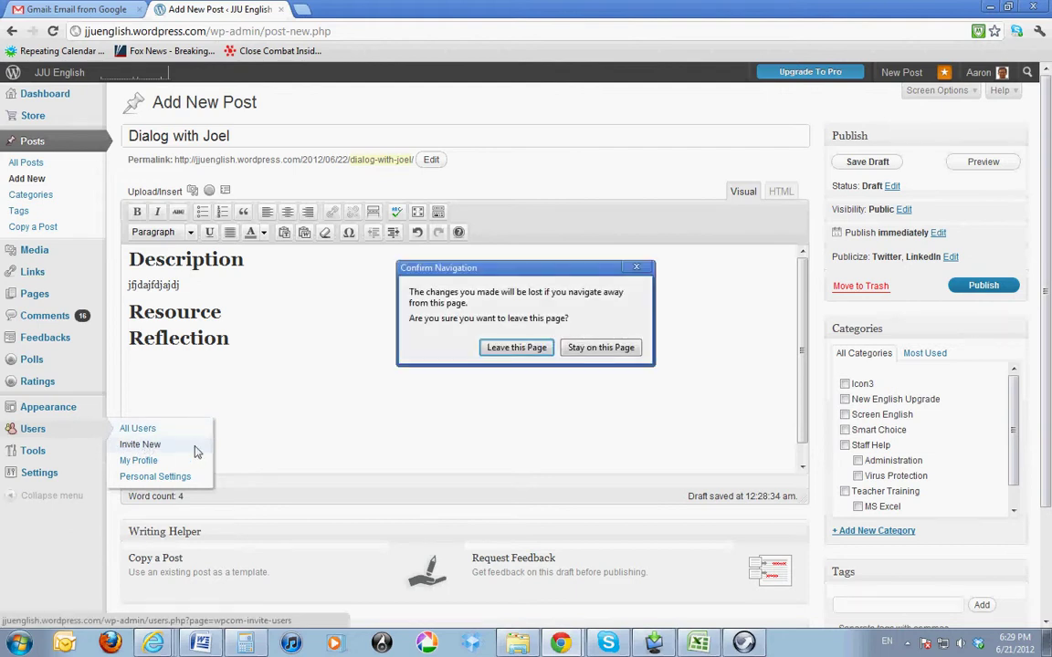
click(529, 345)
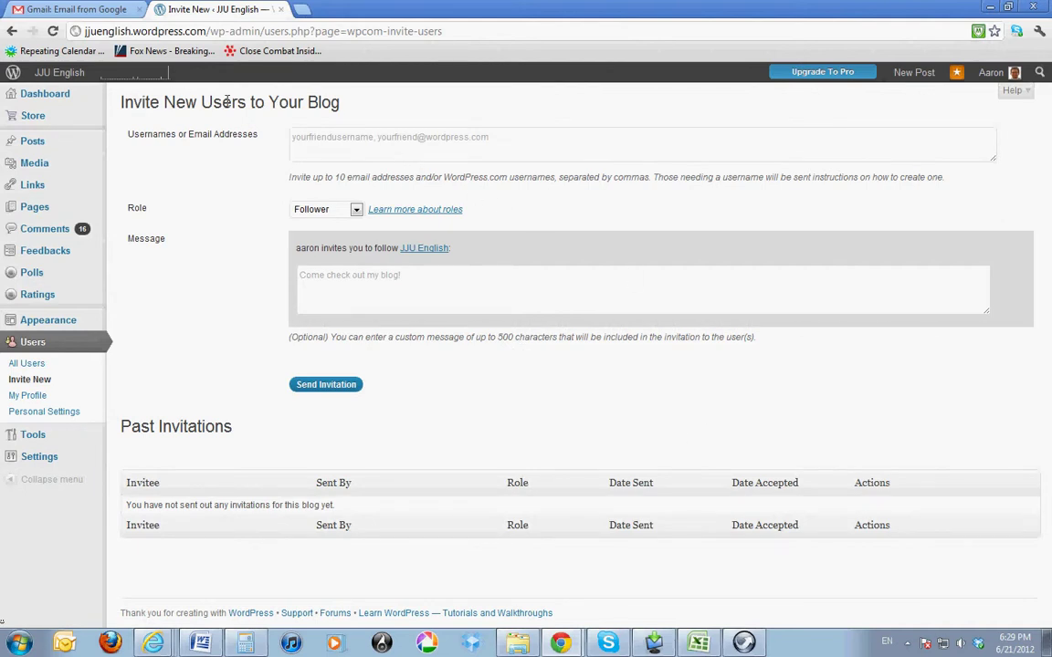
Send a blog invitation to the contact's e-mail address with the Author role.
click(353, 137)
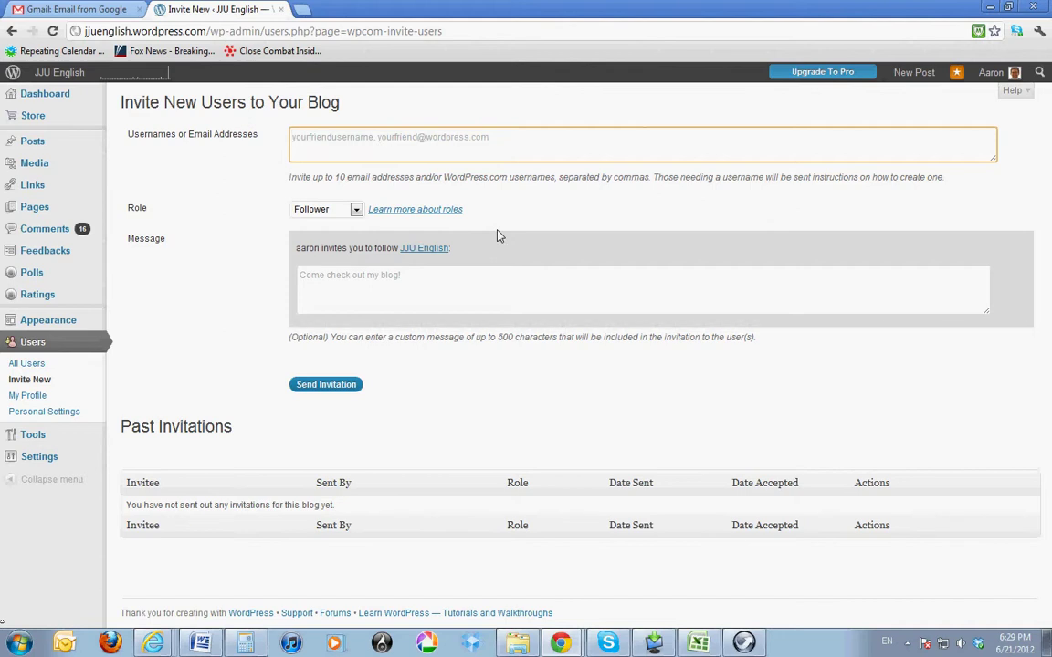
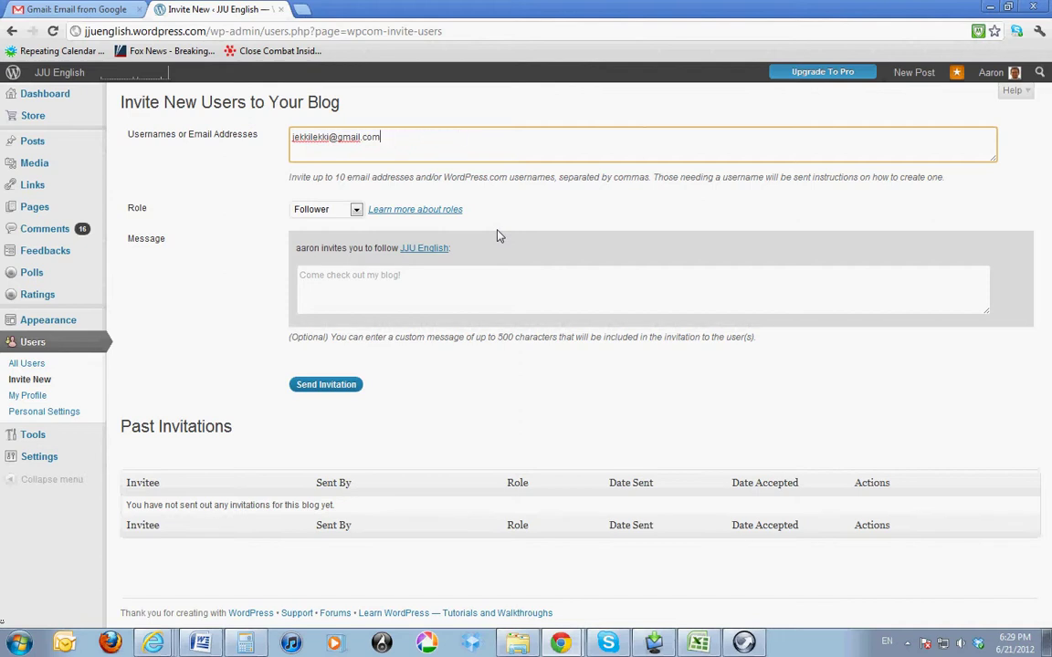
click(356, 211)
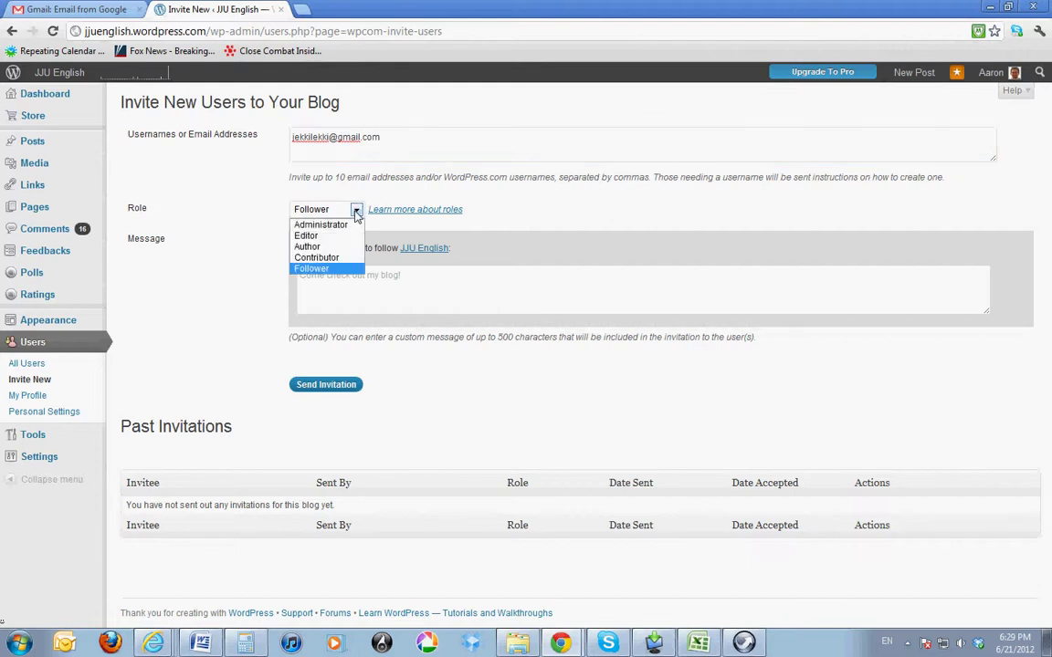
click(321, 247)
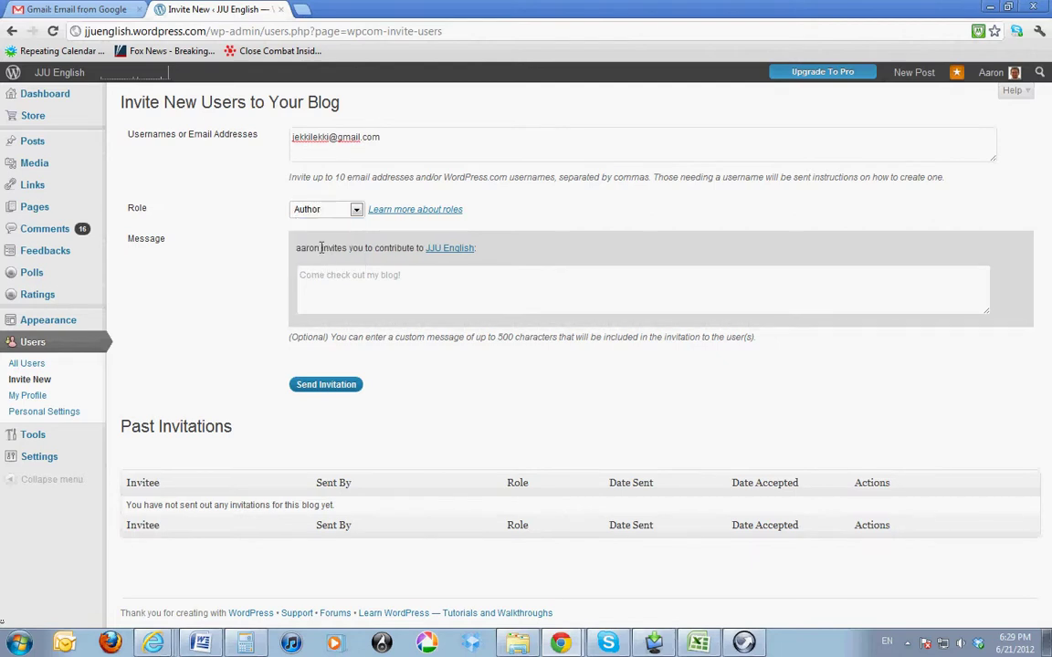
click(319, 277)
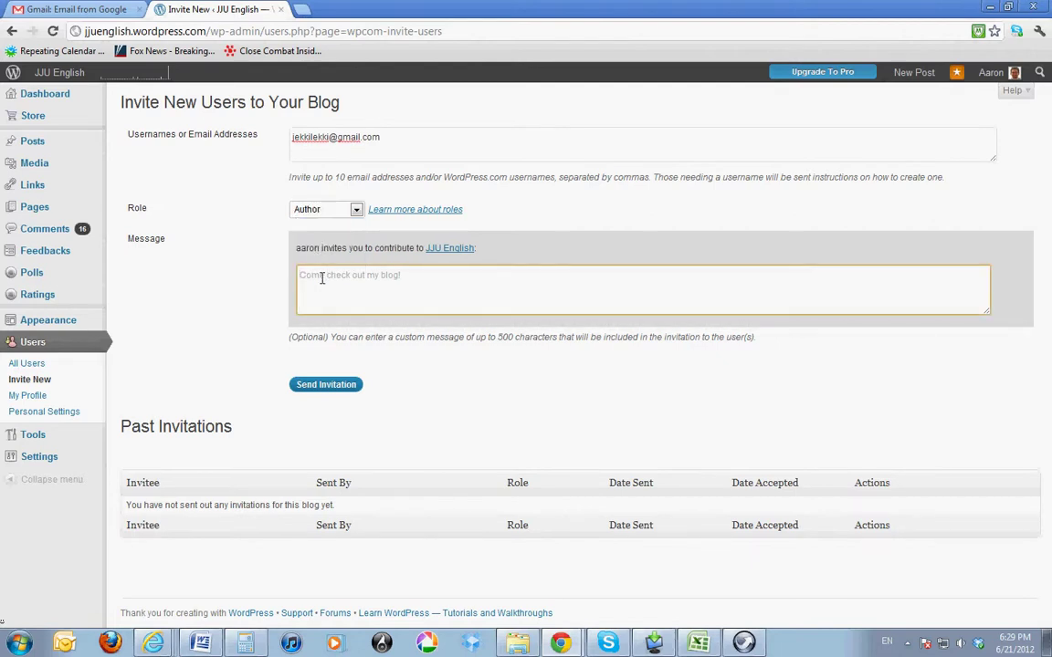
click(338, 387)
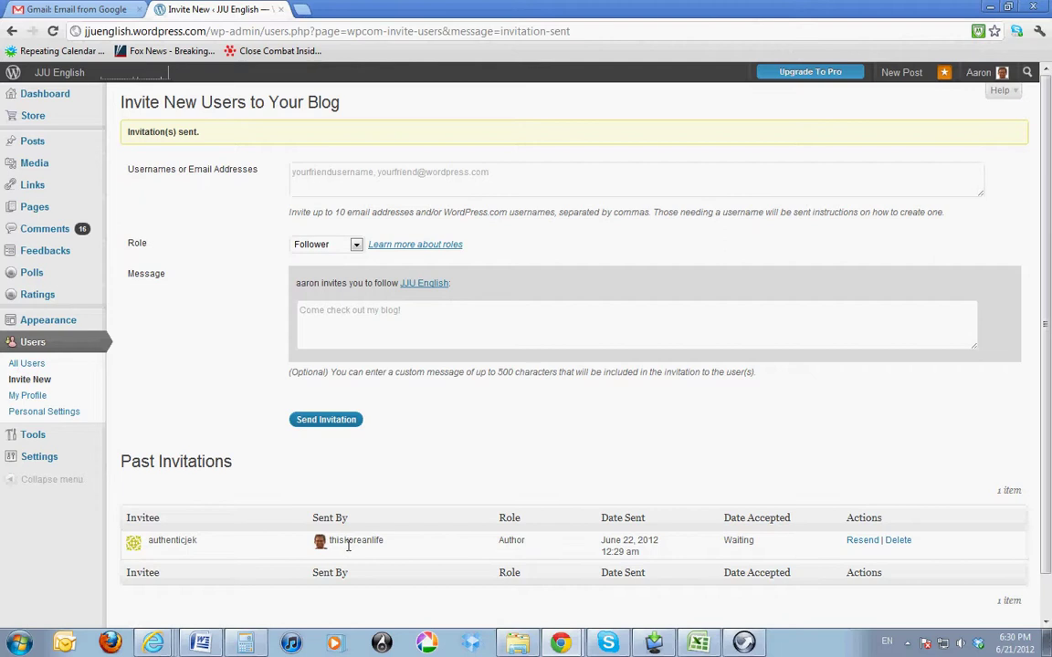
Sign in to Gmail in the other tab with the account's username and password.
click(91, 10)
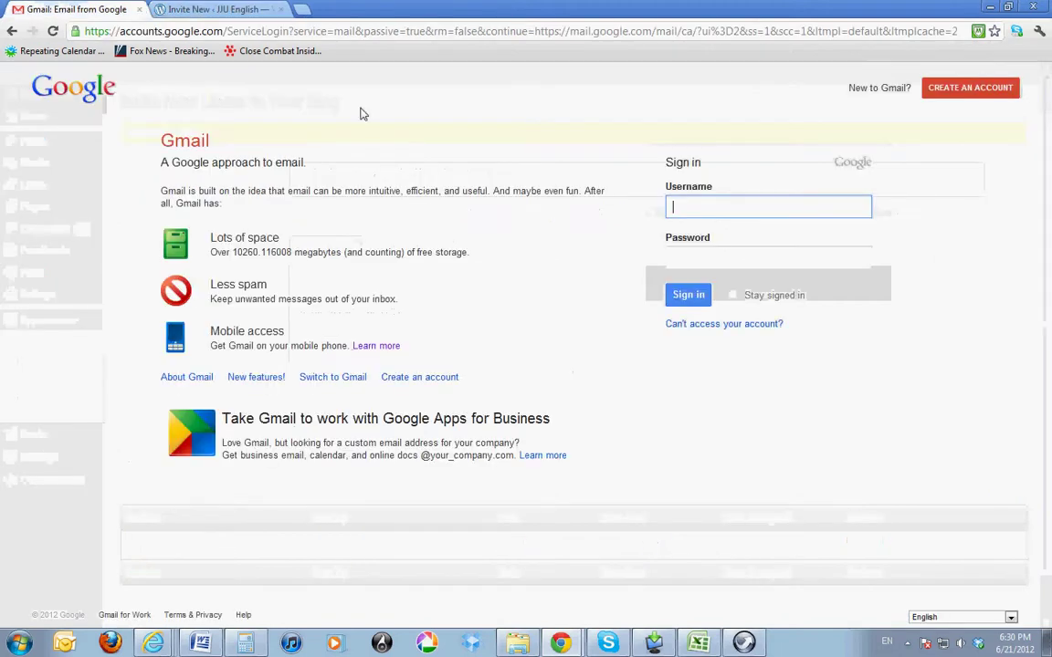
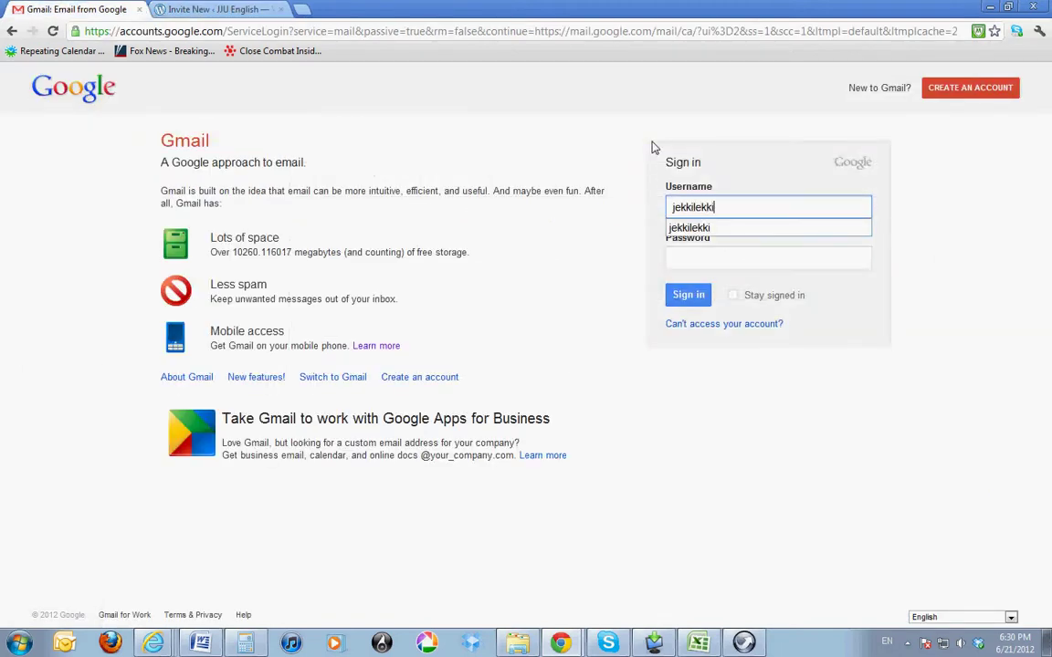
key(Tab)
key(Return)
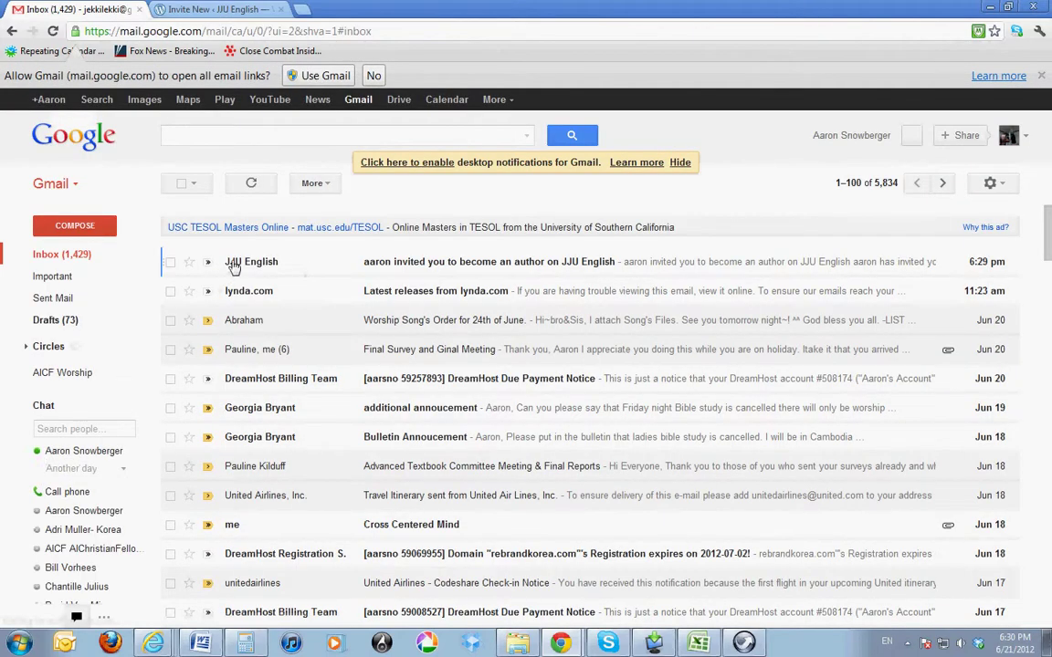
Open the JJU English invitation e-mail, accept it, and close the resulting error page.
click(415, 265)
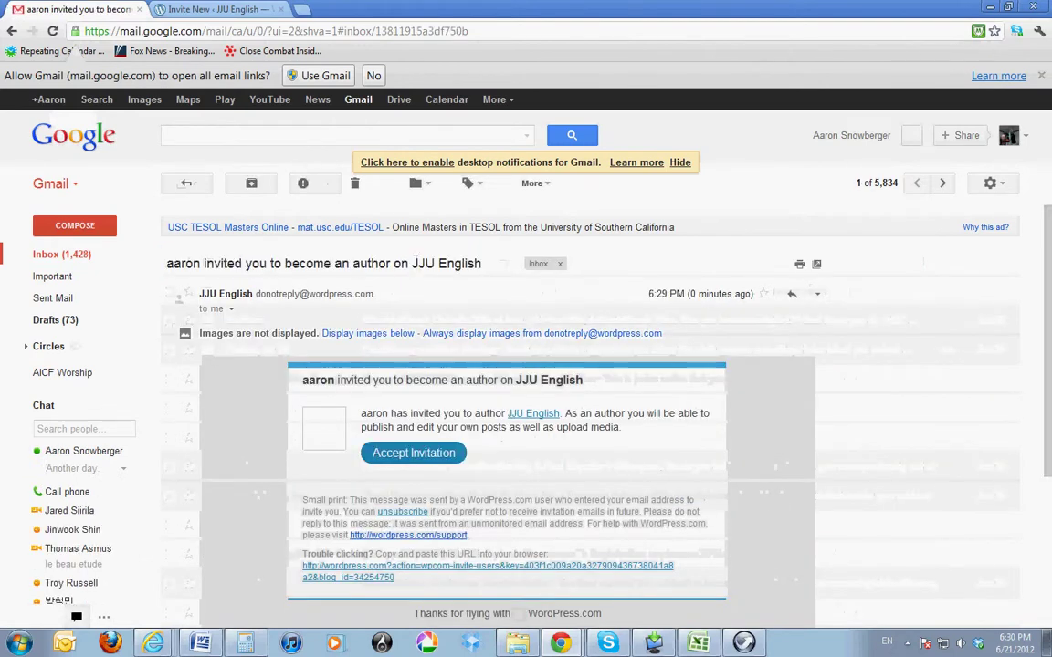
click(436, 452)
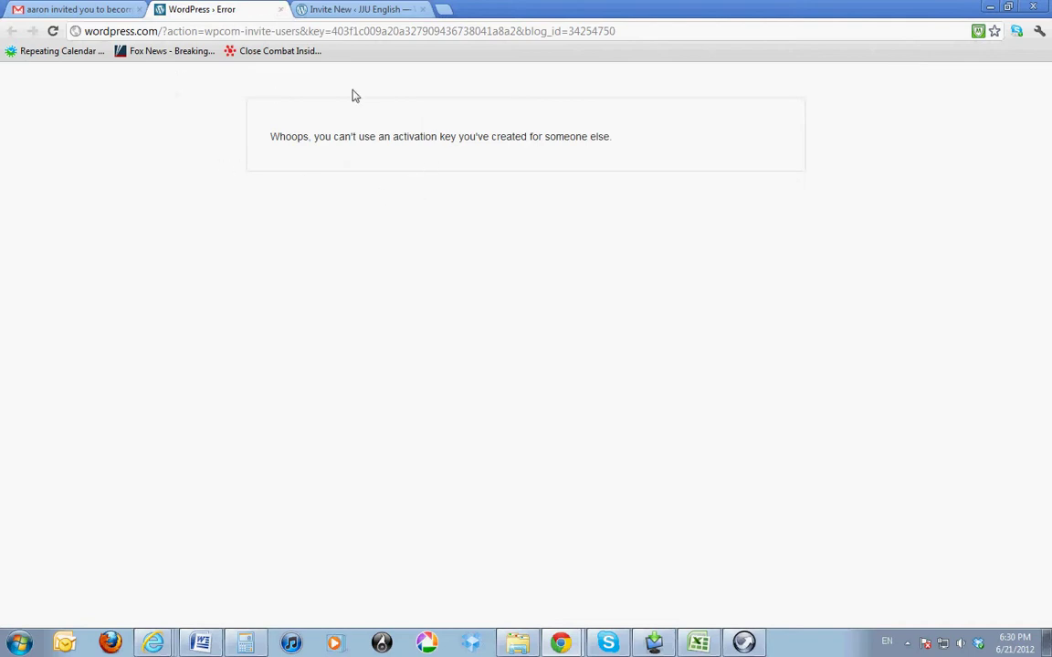
click(281, 10)
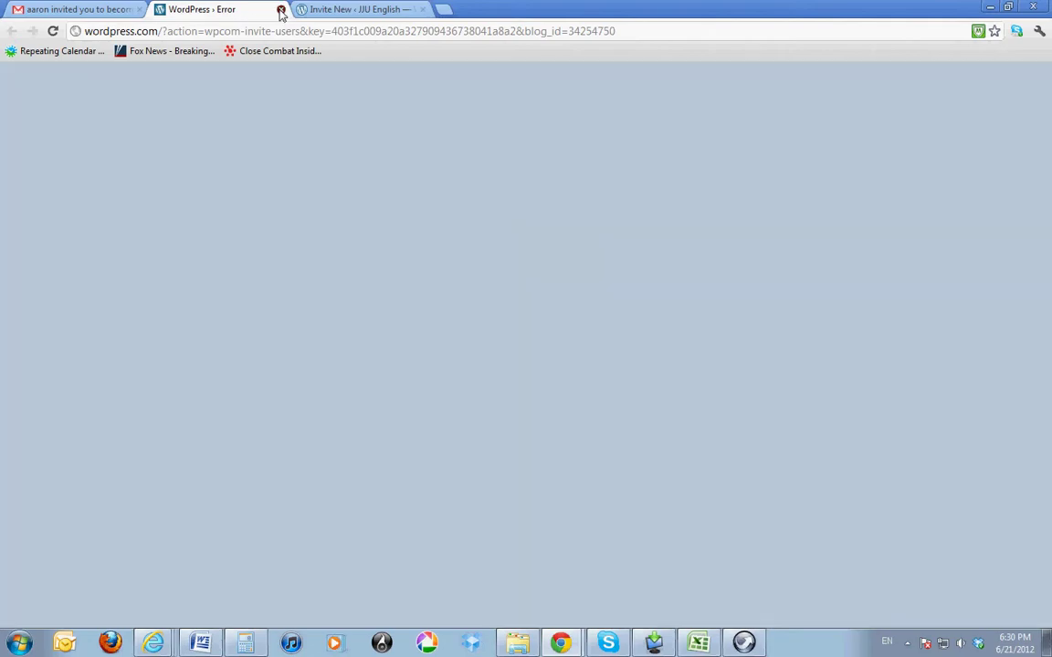
Return to the Invite New Users tab and open Posts > All Posts.
click(215, 11)
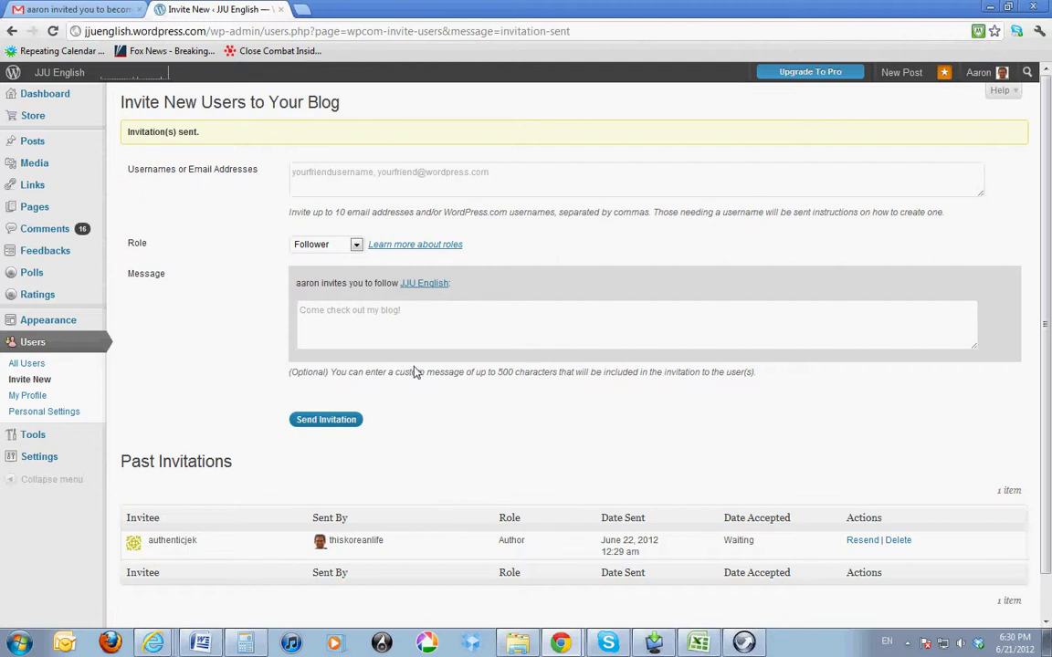
mouse_move(60, 80)
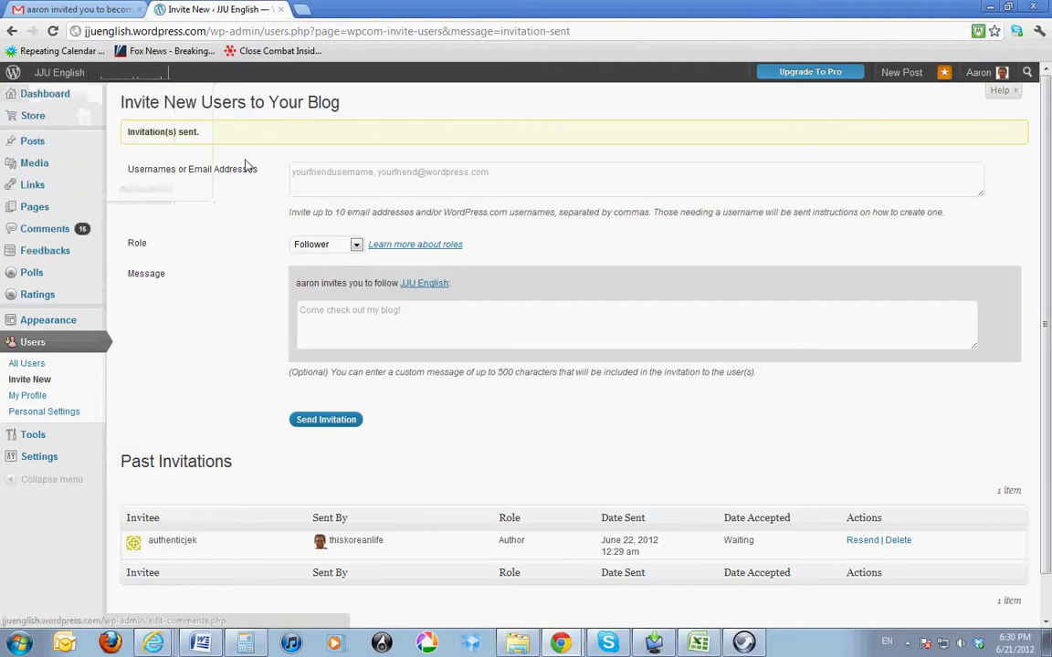
mouse_move(30, 142)
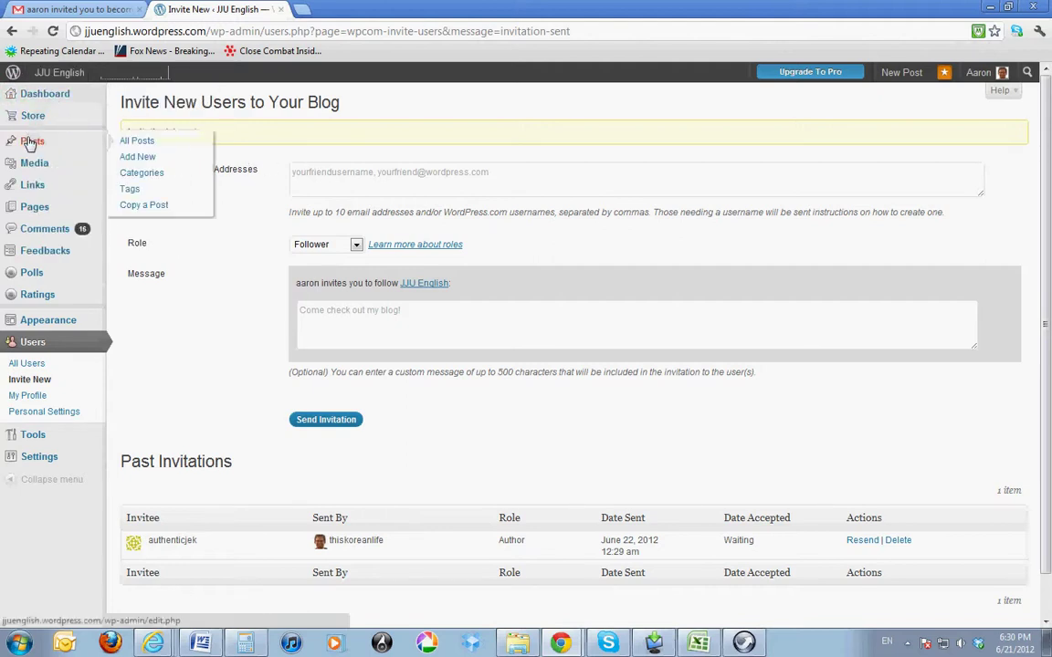
click(139, 141)
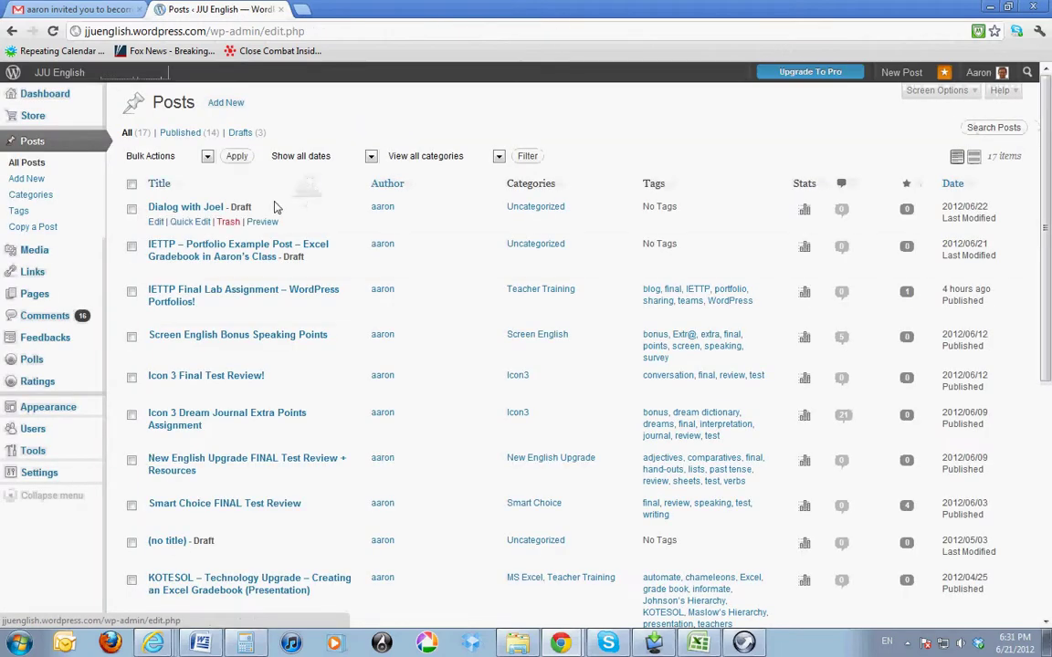
Open the IETTP – Portfolio Example Post draft and add a bracketed name to its title and Gradebook Description heading.
click(227, 249)
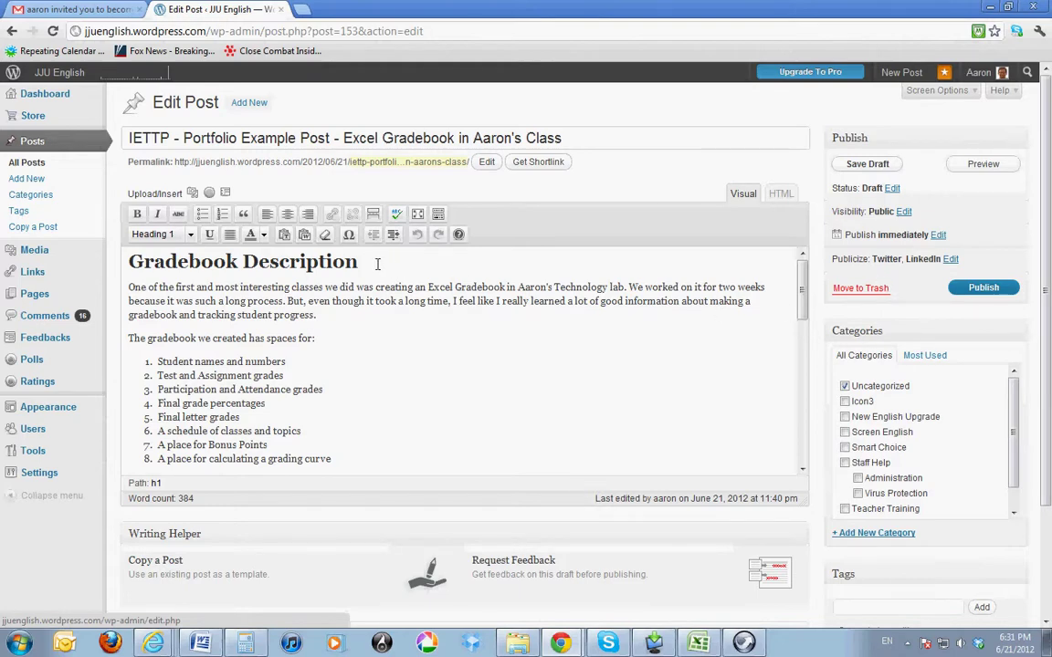
click(601, 136)
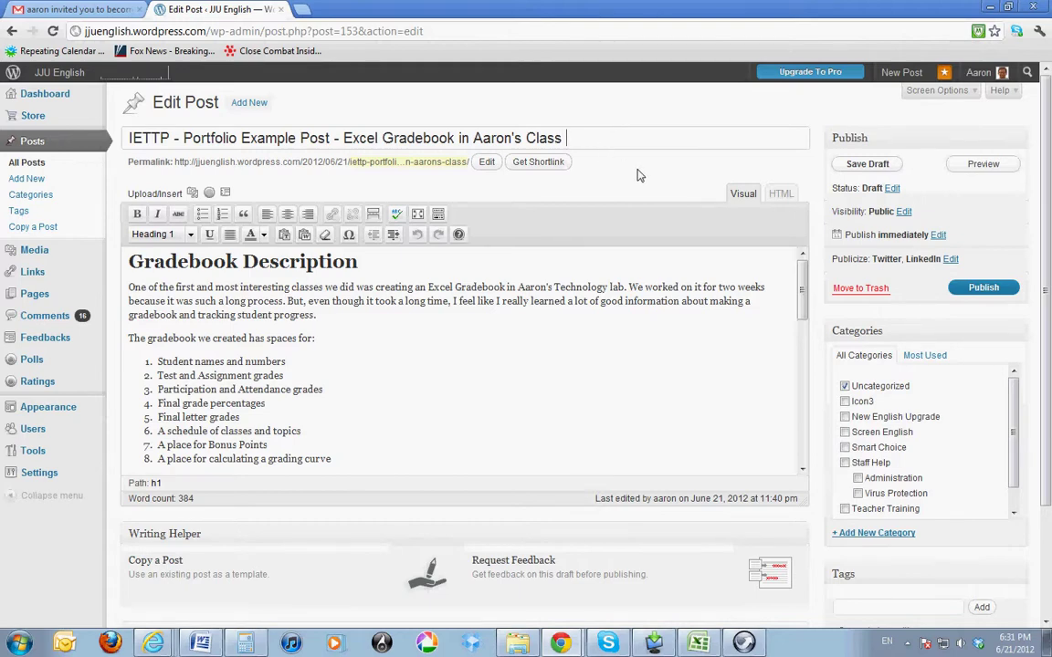
text((Aae)
click(393, 263)
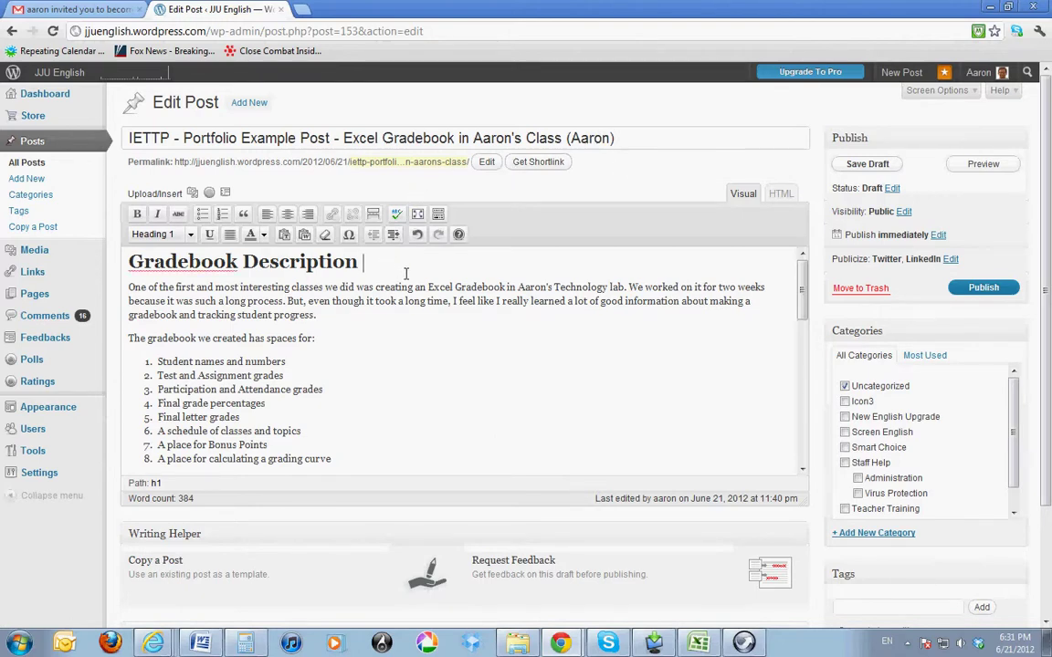
text((Aaron))
Remove the bracketed name again from the heading and the title.
drag(444, 262, 358, 263)
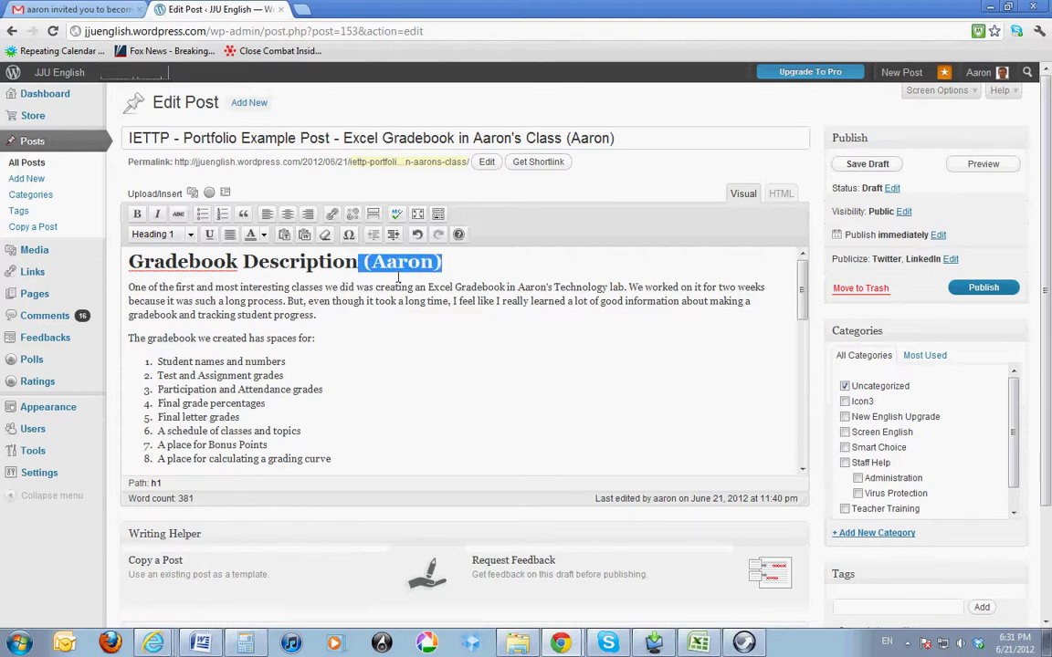
key(BackSpace)
click(644, 146)
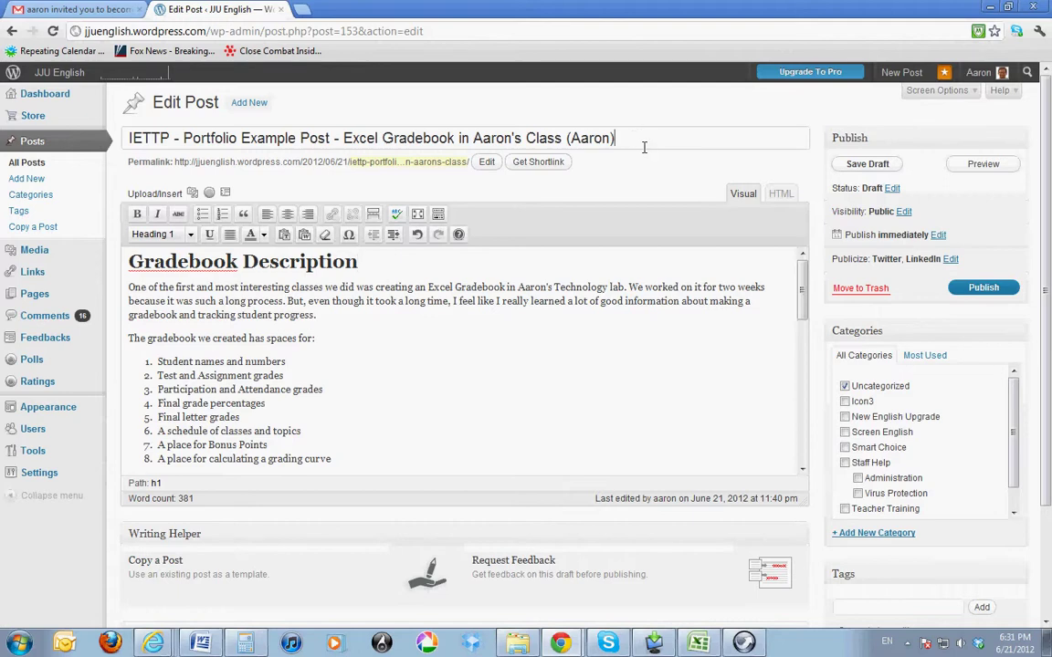
key(BackSpace)
key(BackSpace)
key(BackSpace)
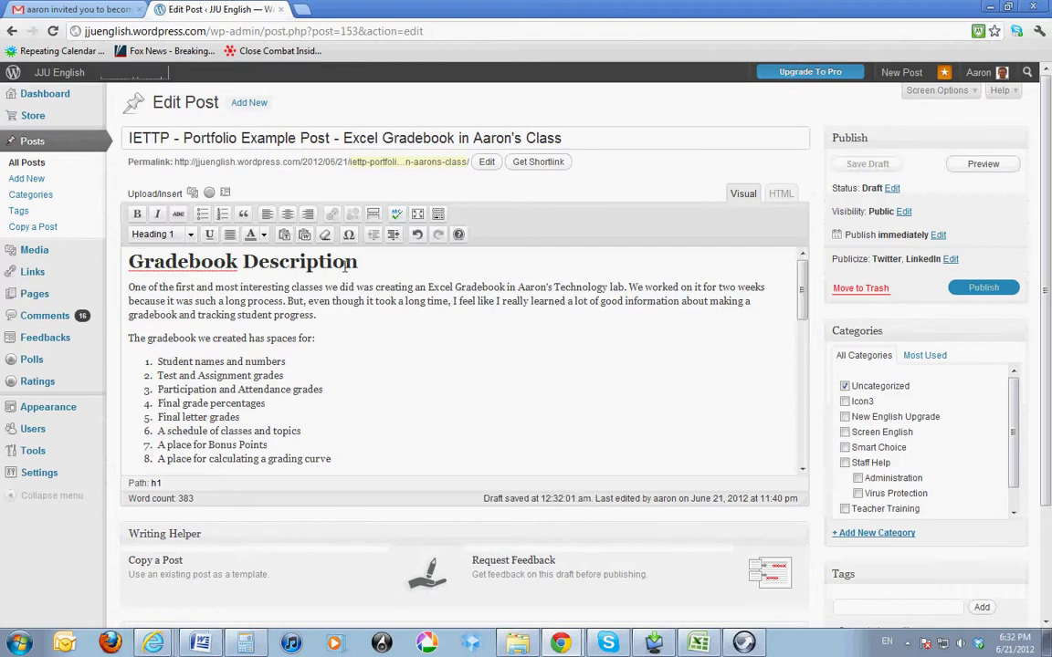
Look over the Excel Gradebook draft's content, then bring up the Add Media uploader.
scroll(317, 297, down, 4)
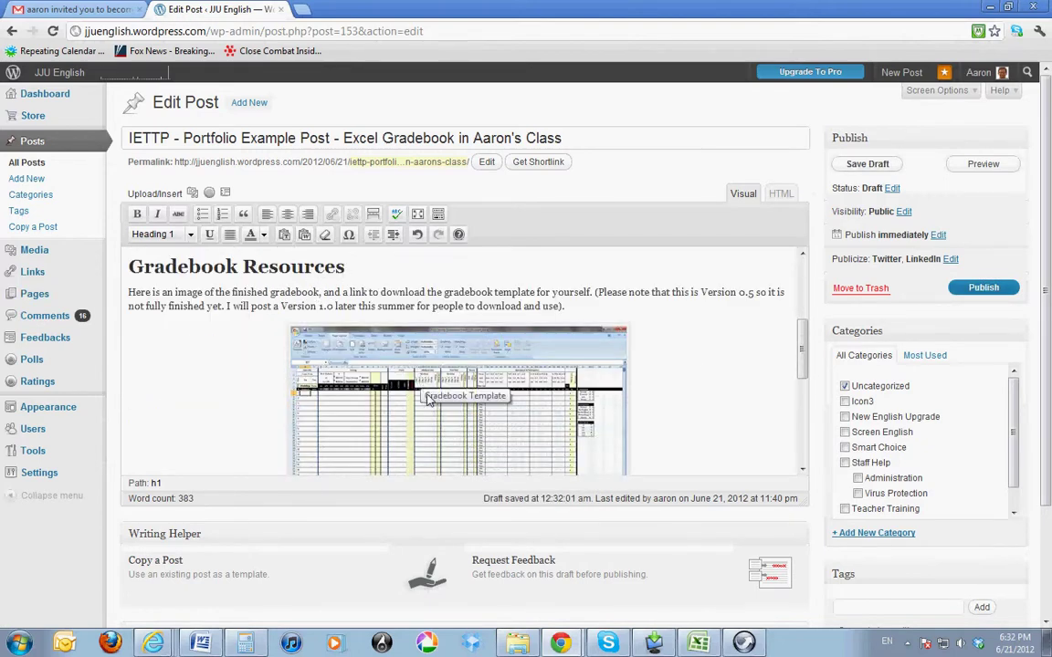
scroll(537, 355, down, 2)
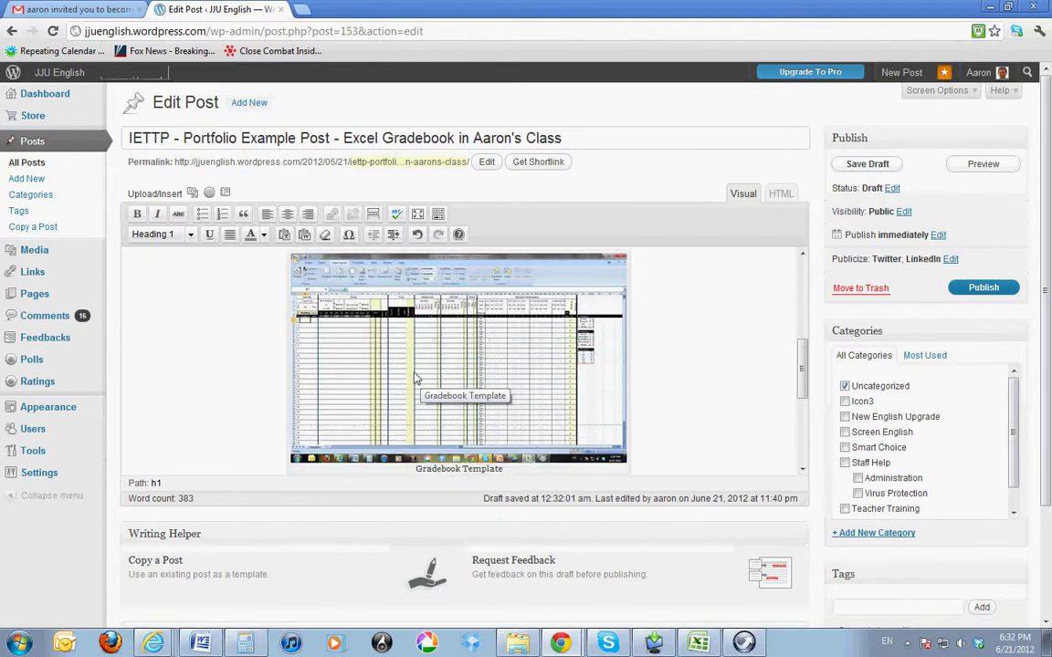
scroll(554, 324, down, 3)
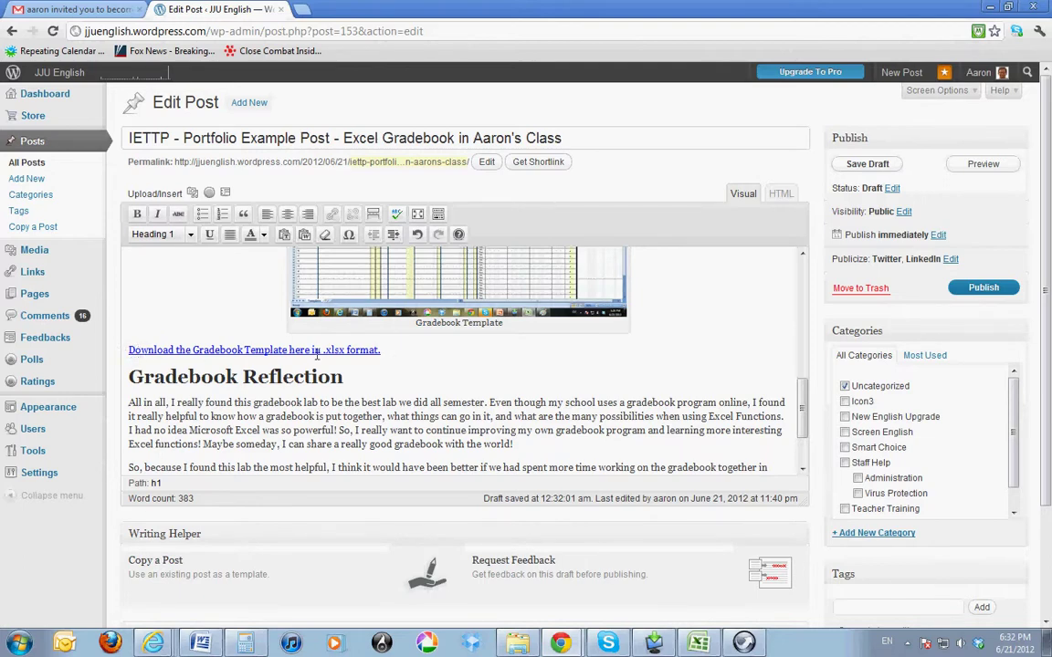
scroll(415, 353, down, 3)
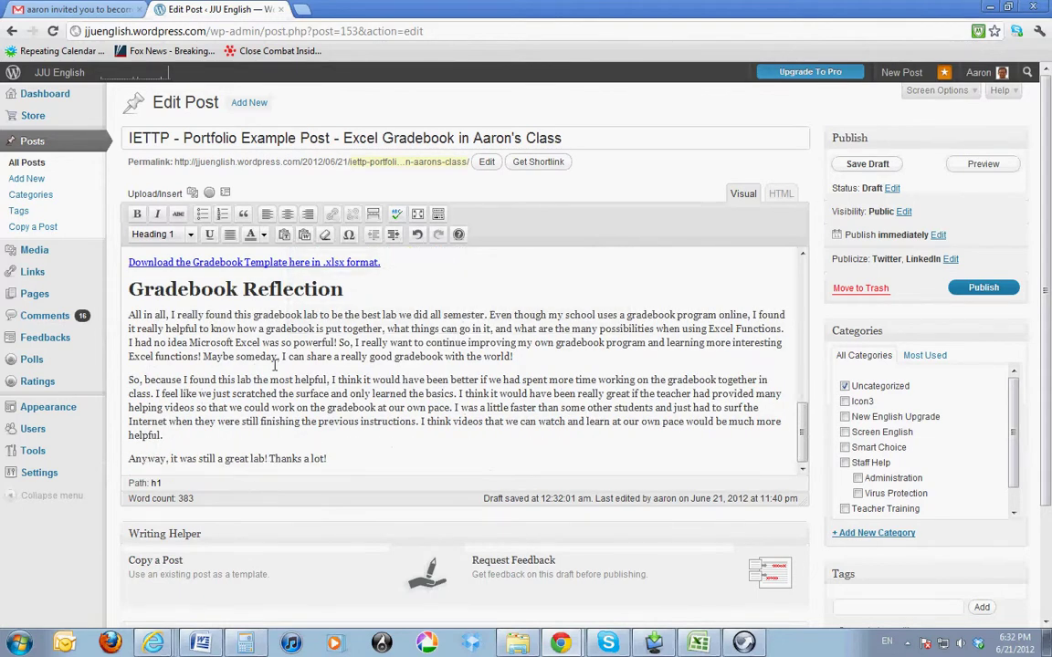
scroll(439, 357, up, 2)
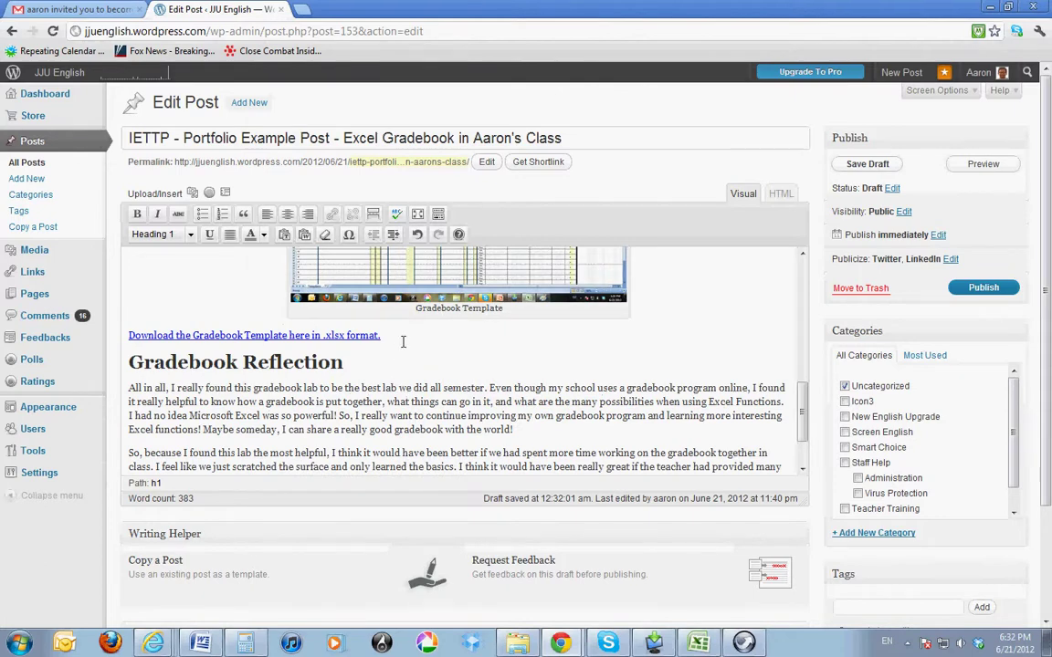
scroll(404, 413, up, 2)
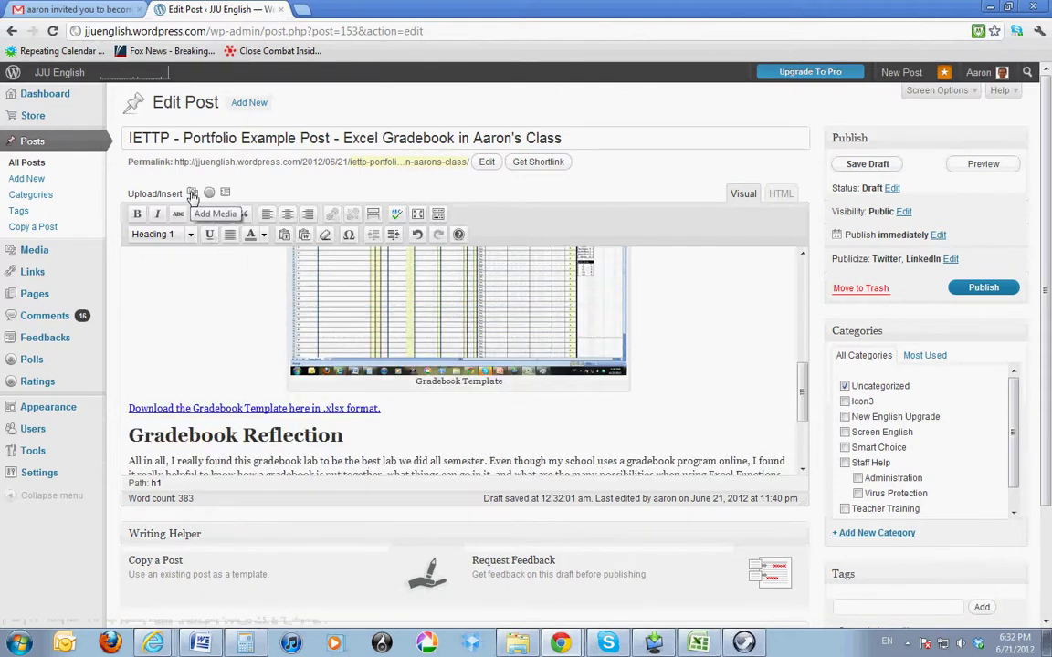
click(193, 195)
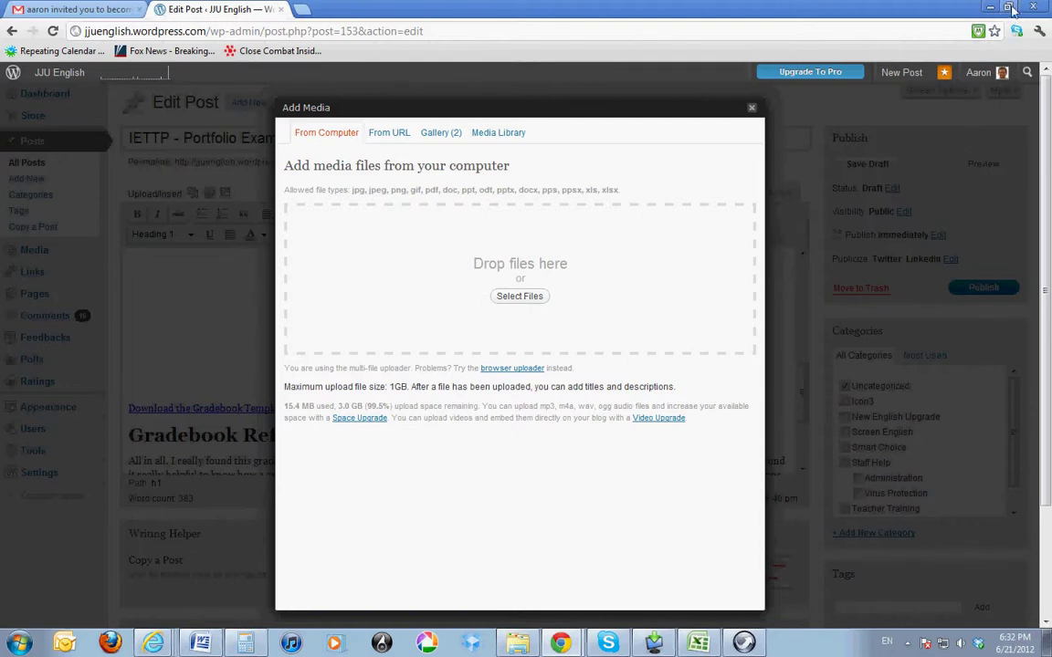
Upload 'WordPress Portfolio Sites Overview' from the desktop and insert its link into the post.
double_click(909, 9)
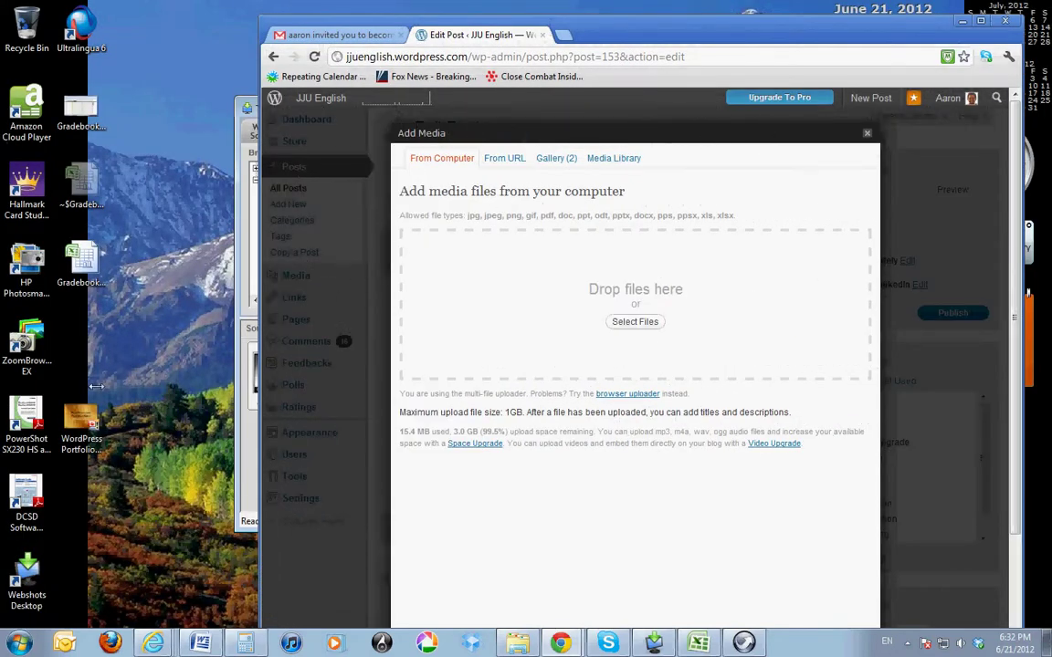
drag(82, 418, 546, 279)
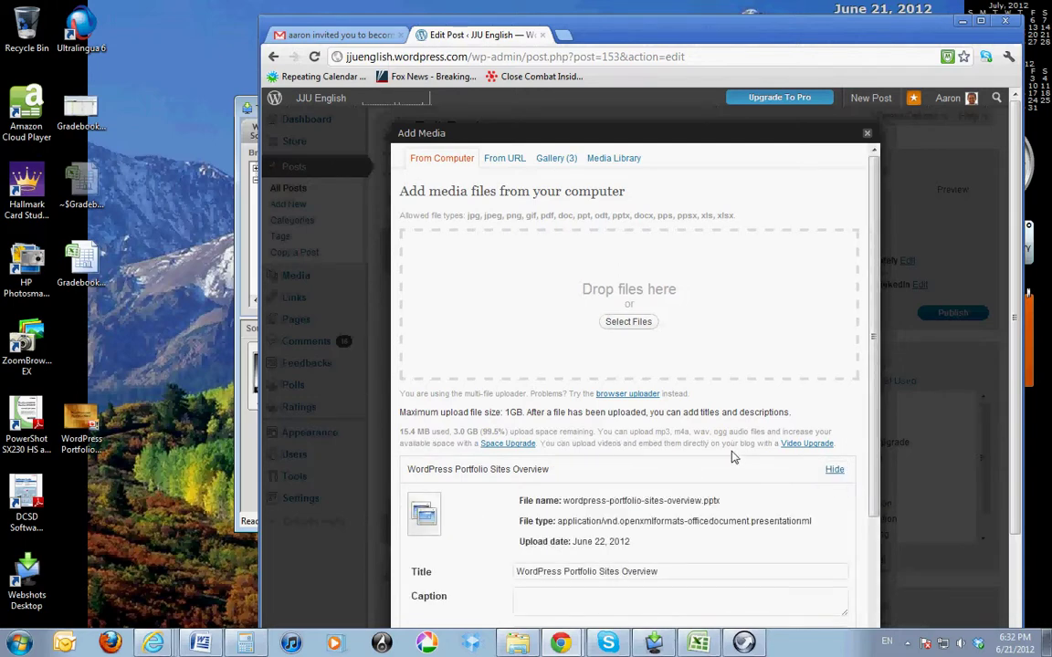
scroll(733, 457, down, 3)
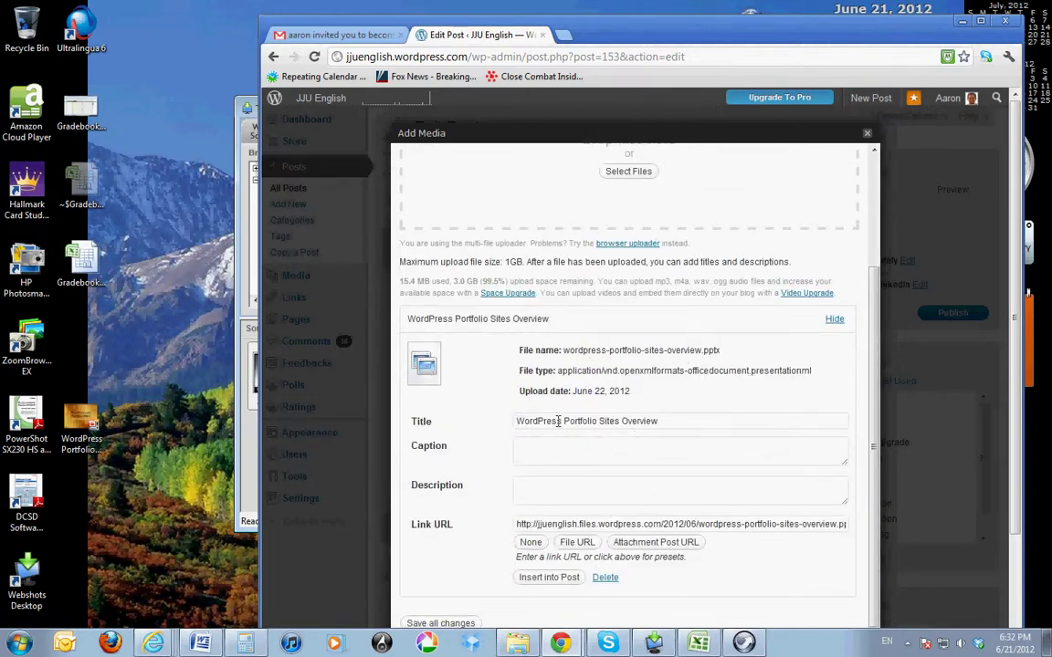
scroll(671, 423, down, 2)
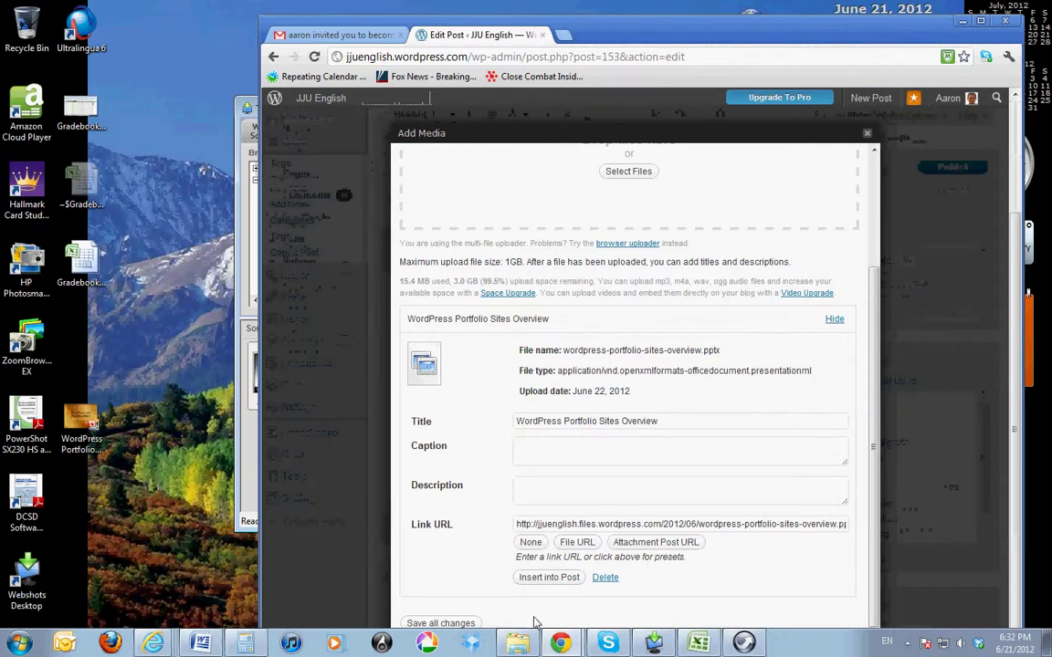
click(551, 578)
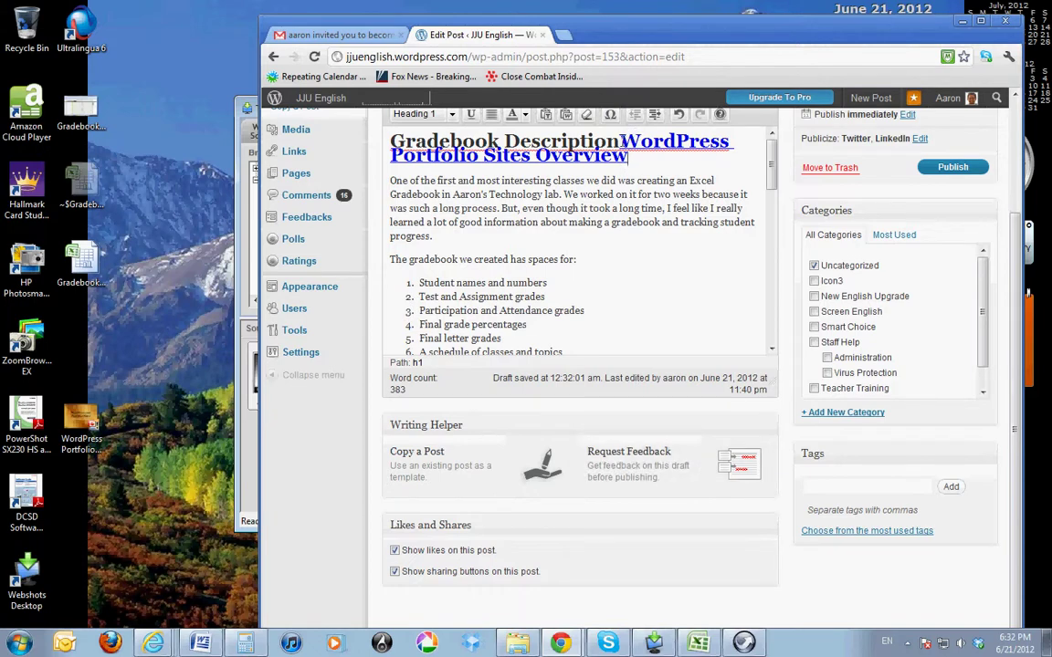
Move the presentation link out of the heading to below the Gradebook Template download link.
drag(621, 142, 636, 154)
key(BackSpace)
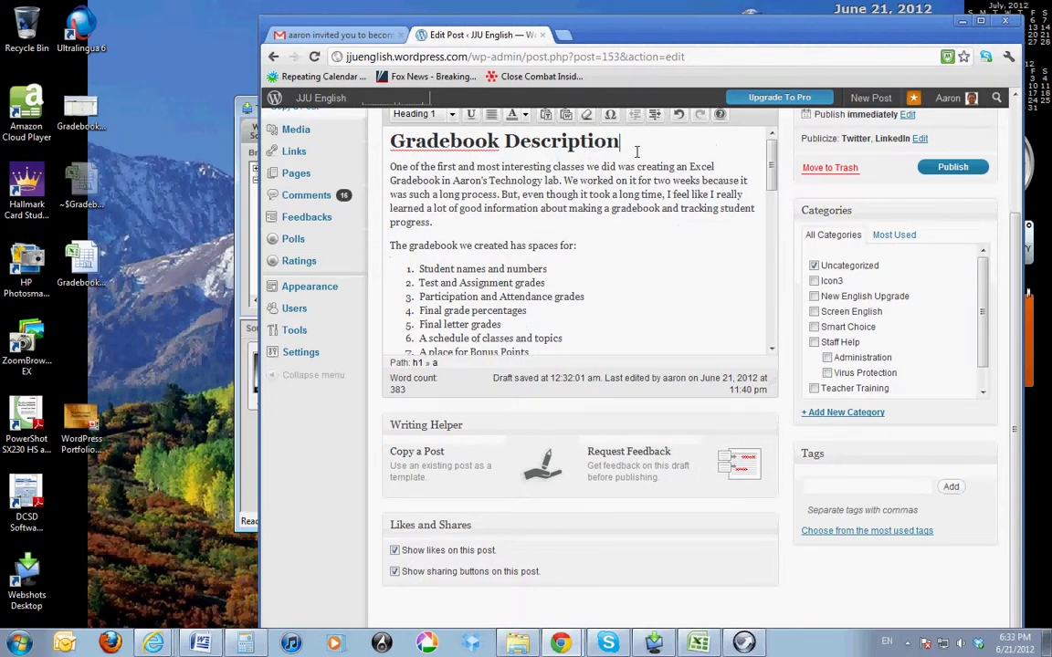
scroll(587, 268, down, 5)
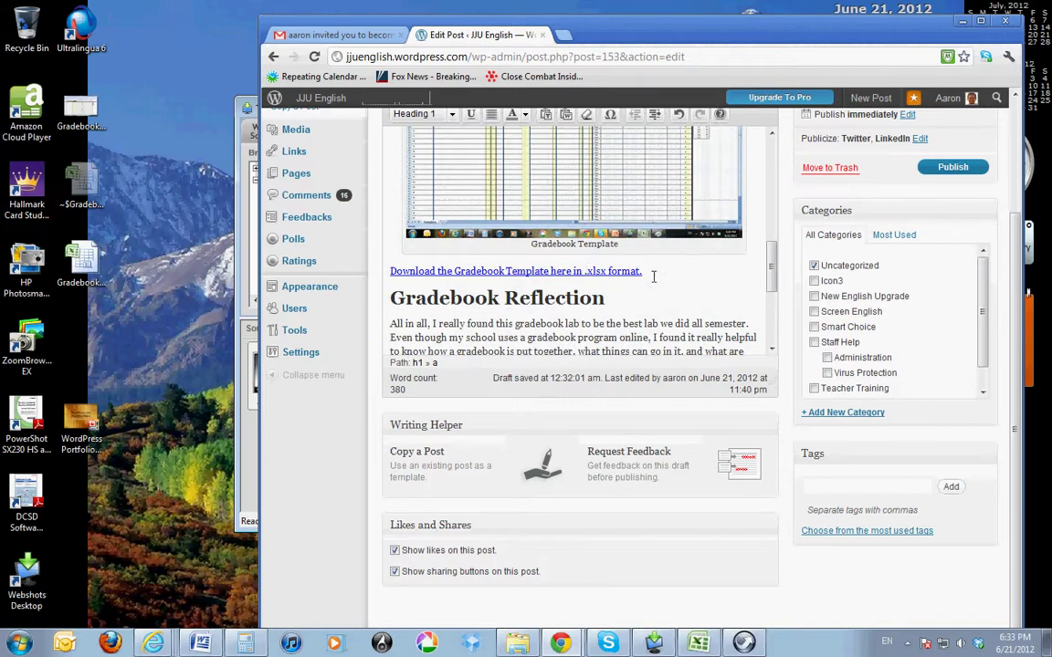
scroll(675, 292, up, 1)
text(WordPress Portfolio Sites Overview)
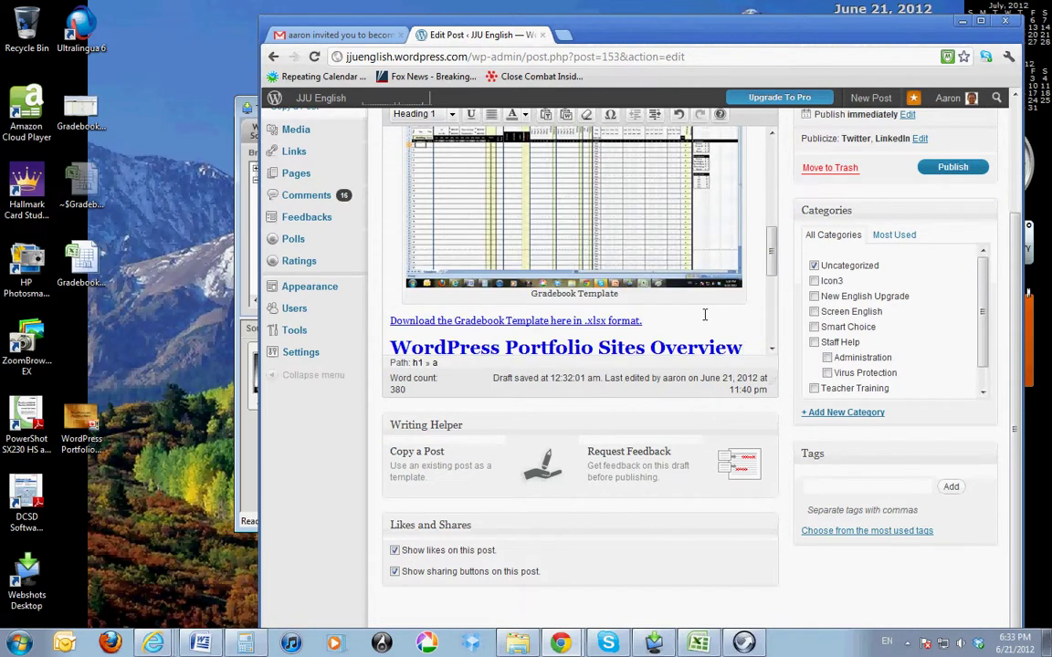
Format the link line as Paragraph and file the post under Teacher Training.
scroll(689, 345, up, 3)
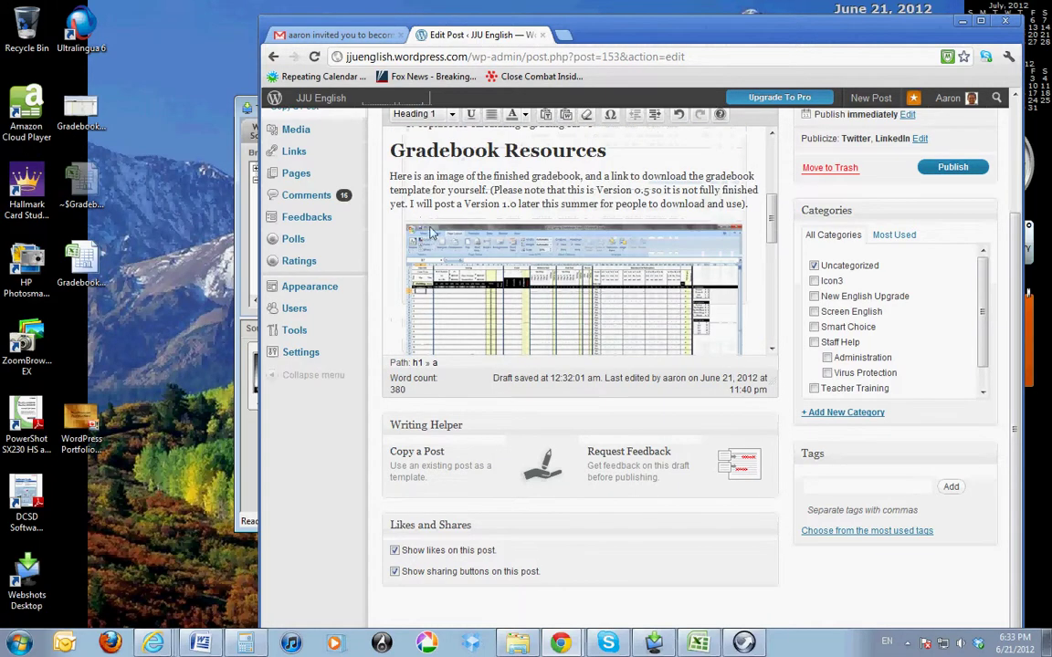
click(449, 115)
click(416, 149)
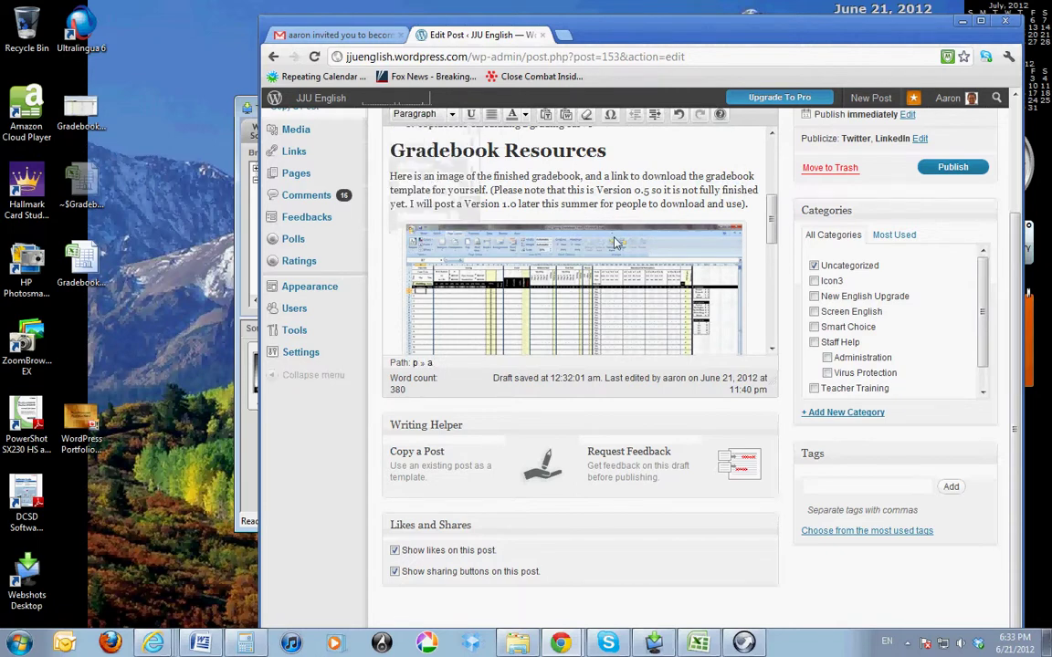
scroll(523, 271, down, 5)
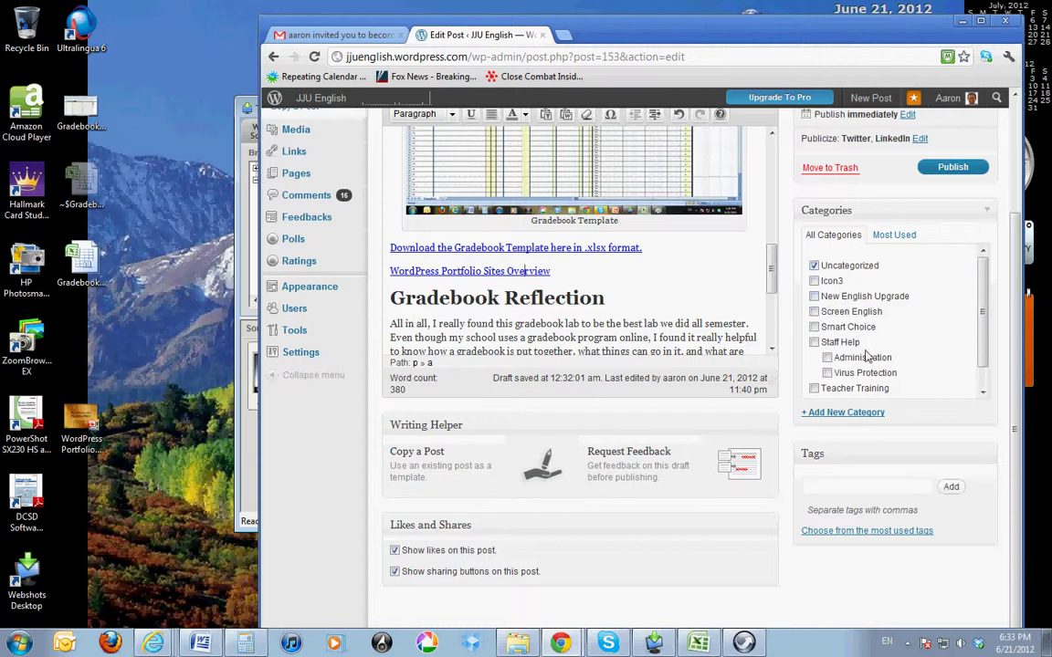
click(813, 388)
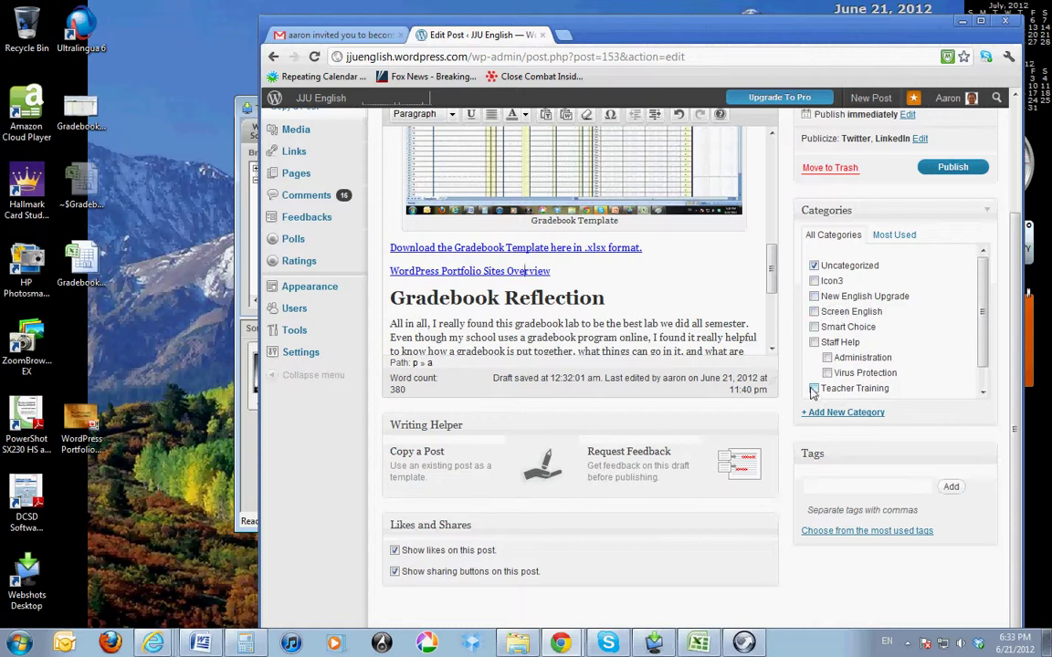
Add the tags gradebook, ETTP, JJU, reflection and final to the post.
click(856, 488)
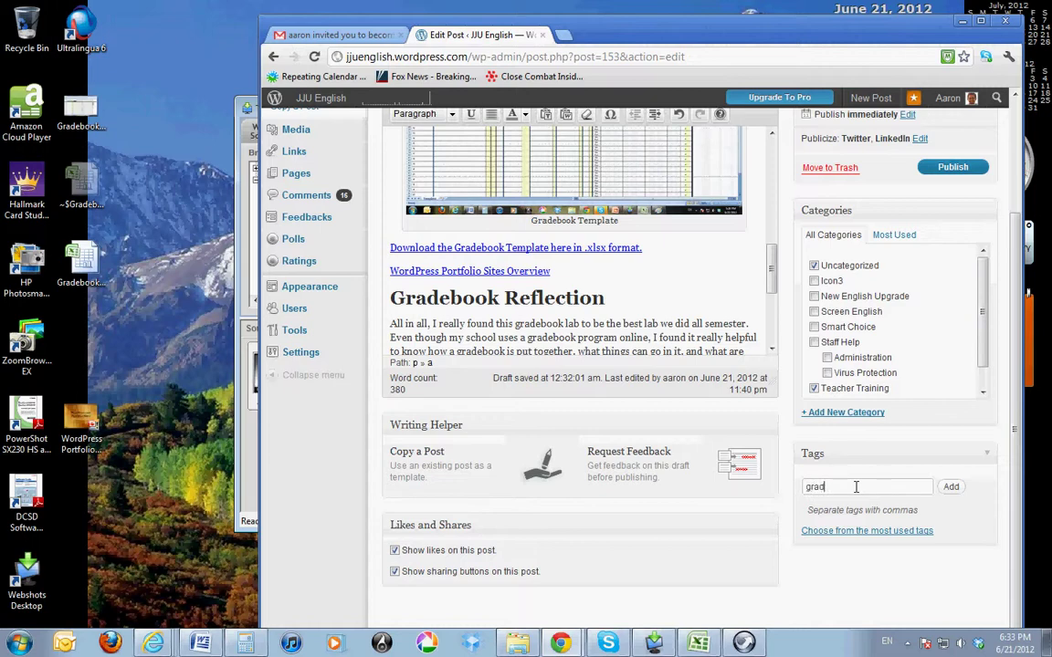
text(gradebook, I ETTP, JJU, )
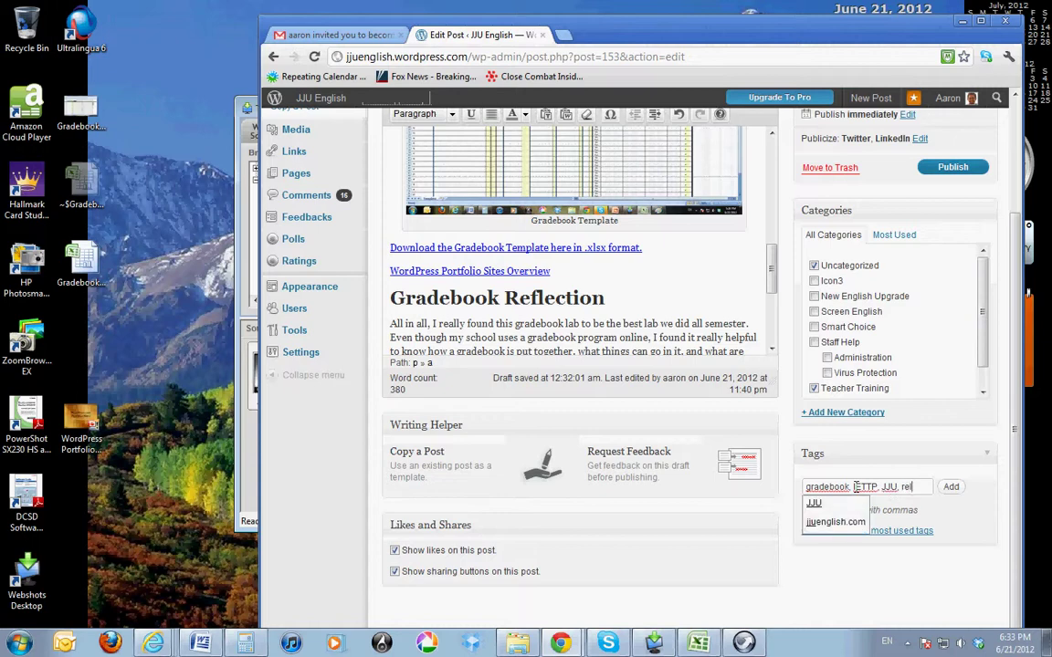
text(reflection,)
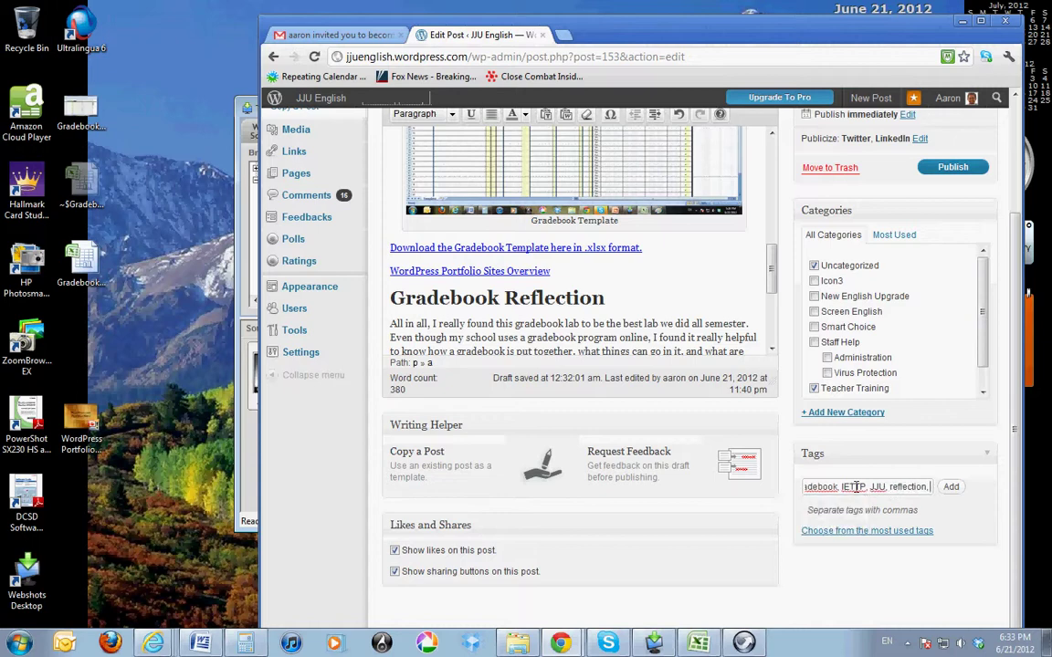
text( final)
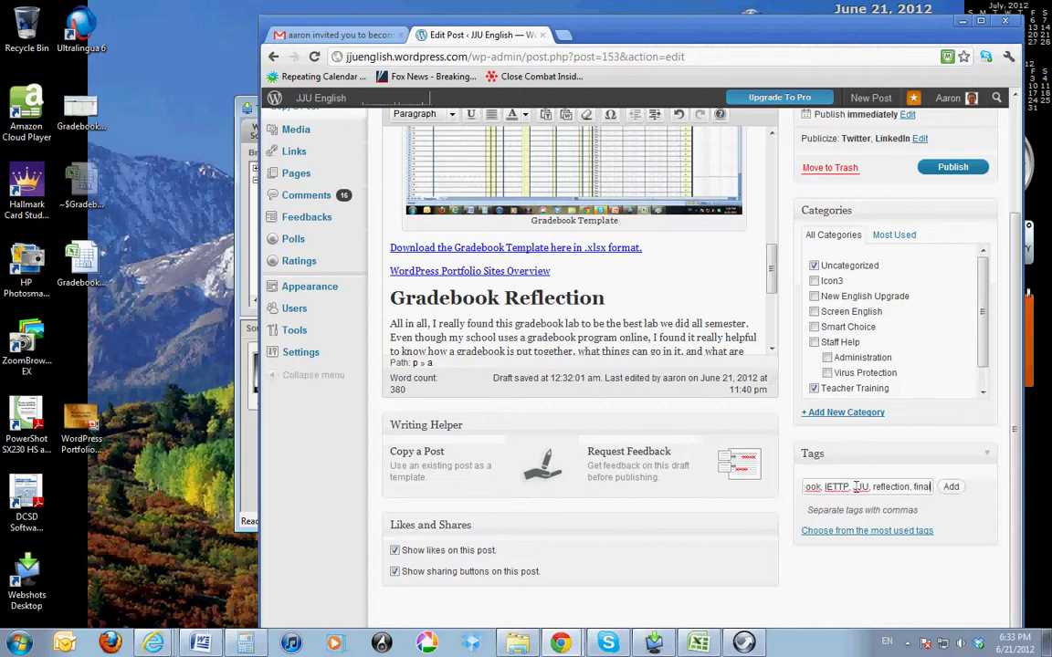
click(951, 486)
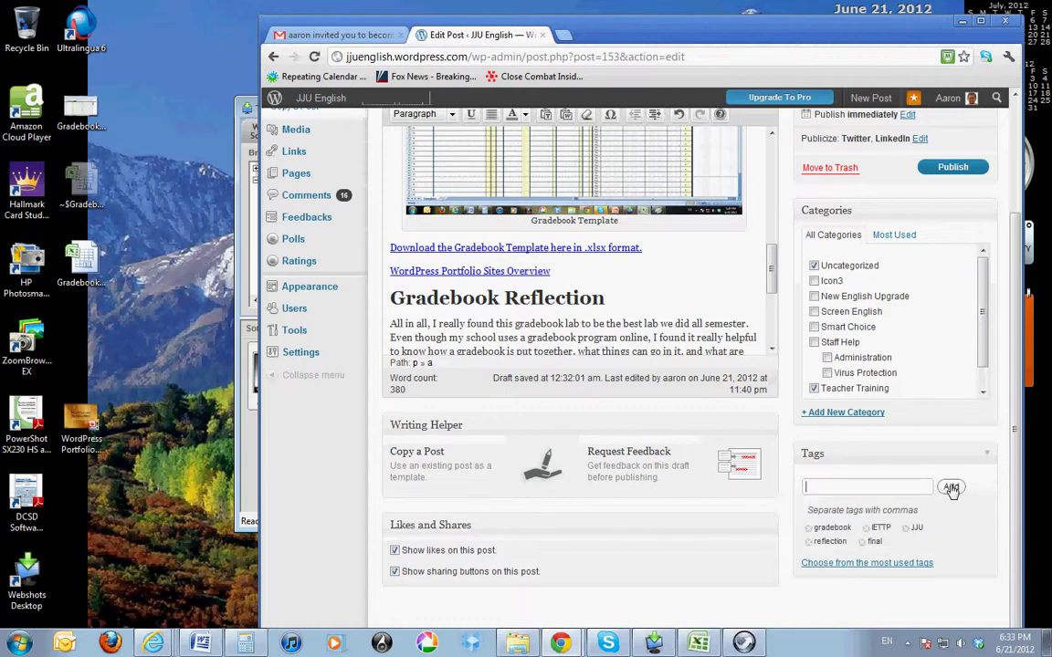
scroll(978, 213, up, 1)
scroll(979, 211, up, 1)
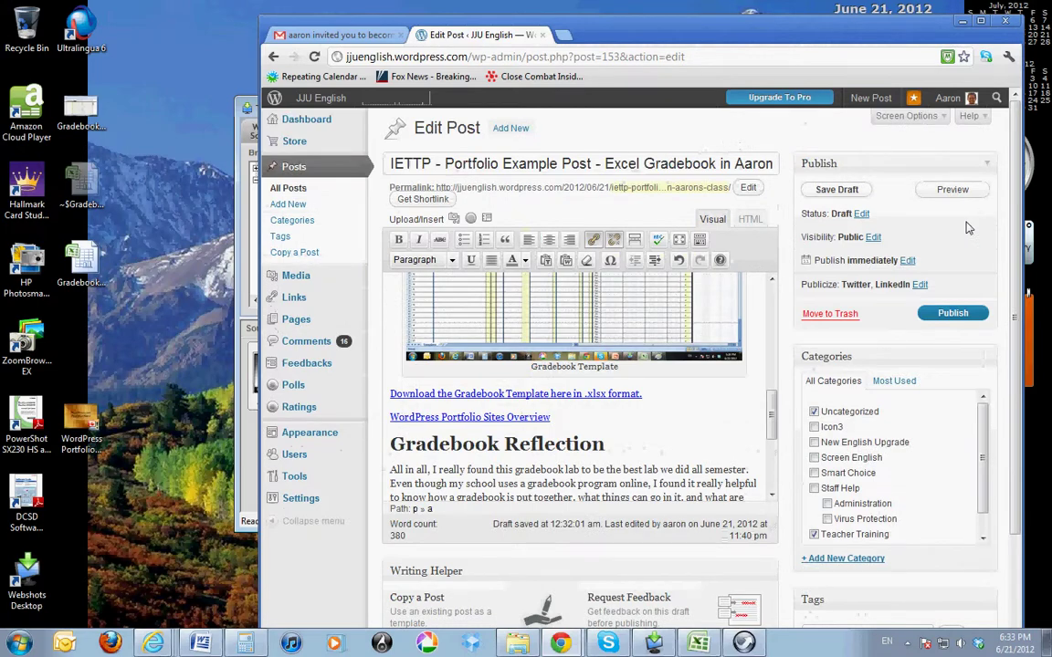
Publish the Excel Gradebook post, review the live page, and select the blog's base address.
click(956, 315)
click(980, 20)
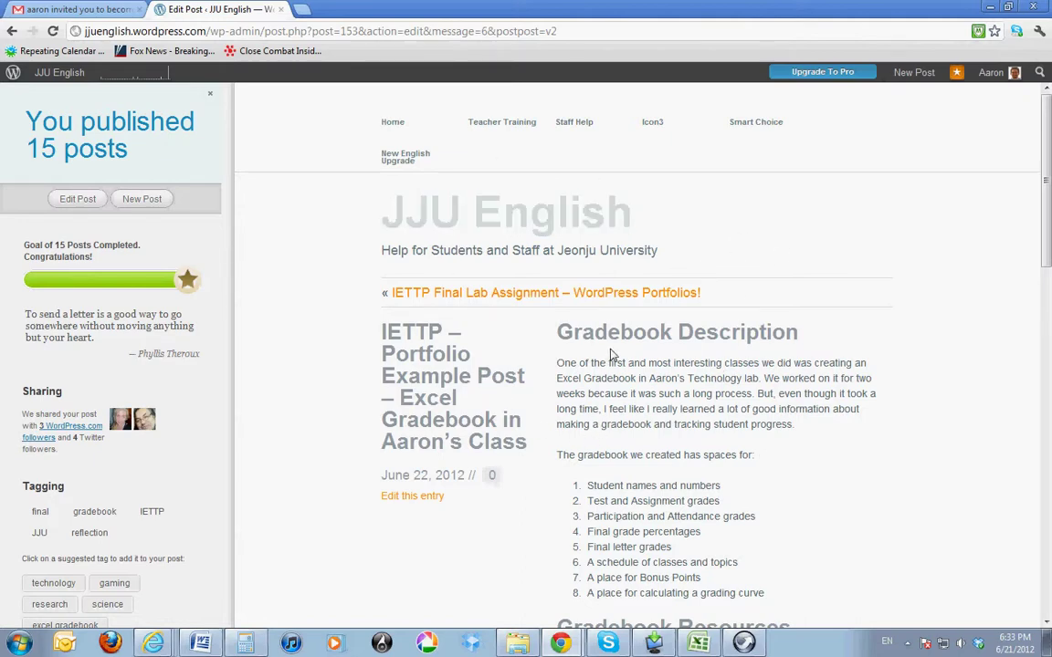
scroll(655, 499, down, 5)
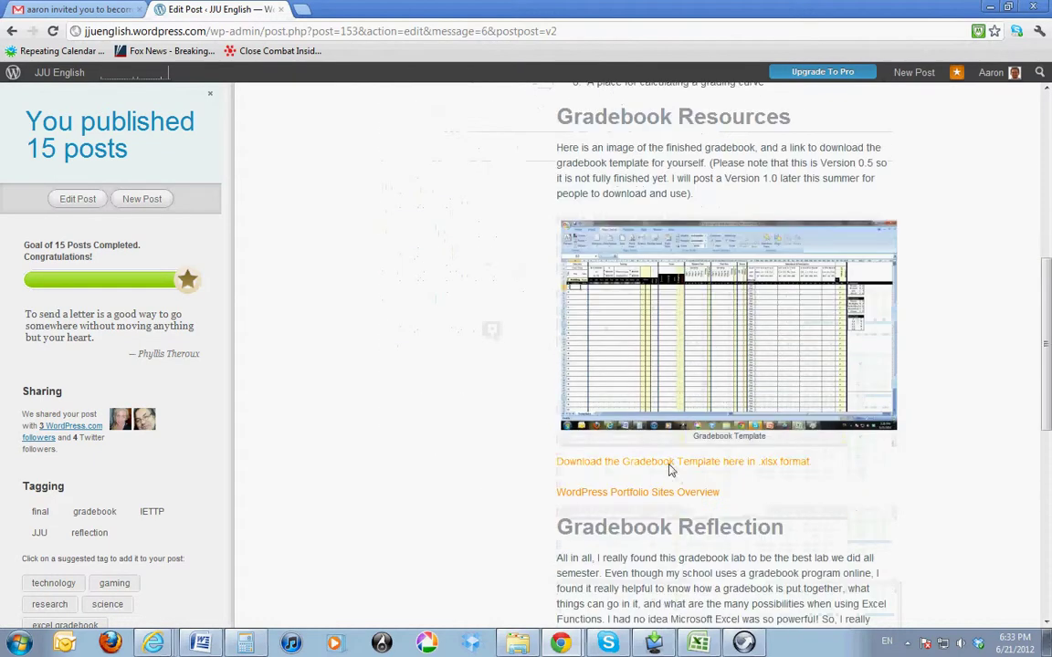
scroll(677, 441, down, 5)
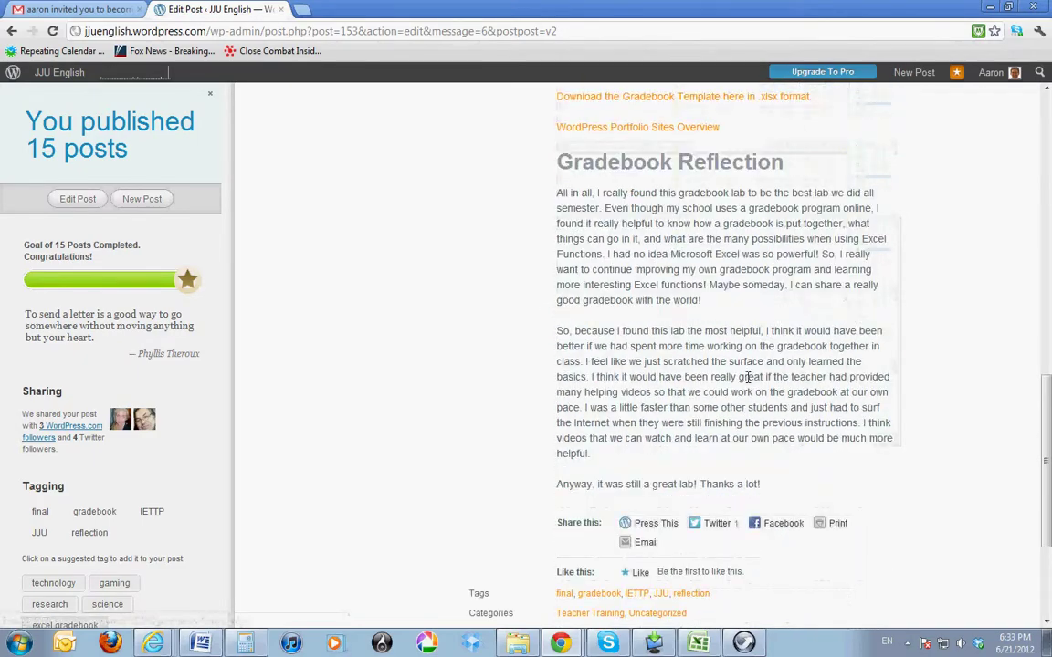
scroll(741, 382, up, 2)
scroll(741, 382, up, 8)
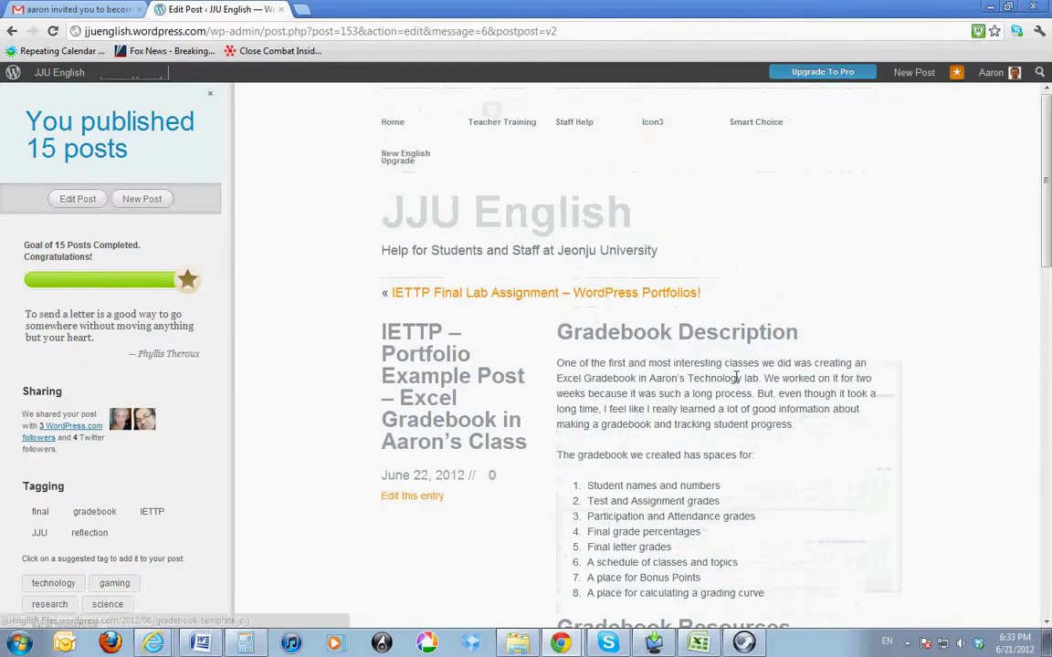
scroll(695, 339, down, 5)
scroll(694, 340, up, 5)
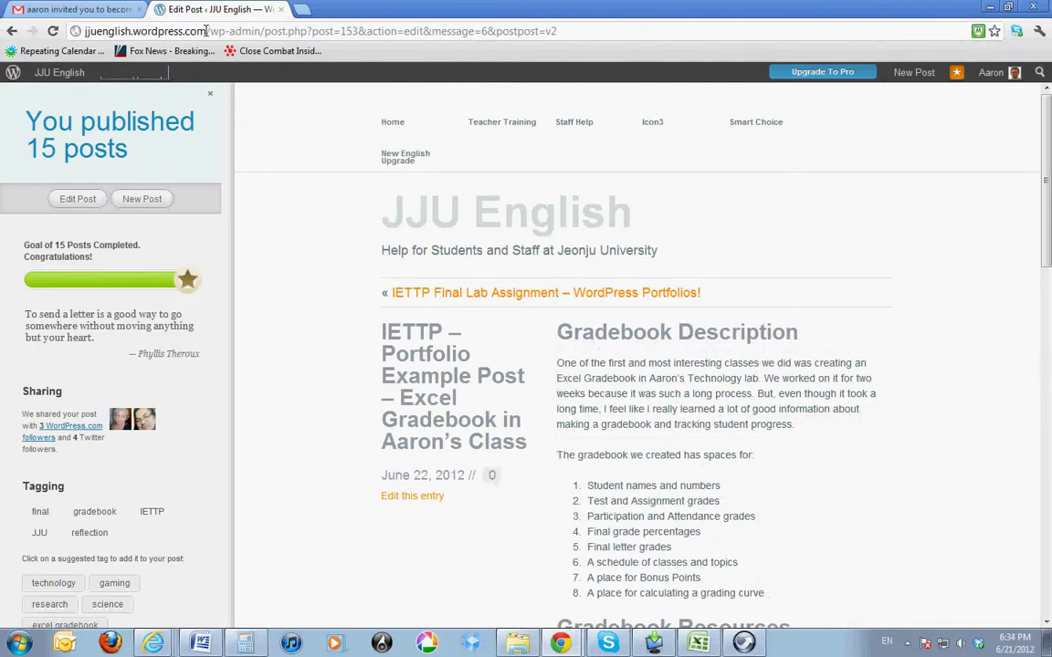
drag(206, 31, 89, 31)
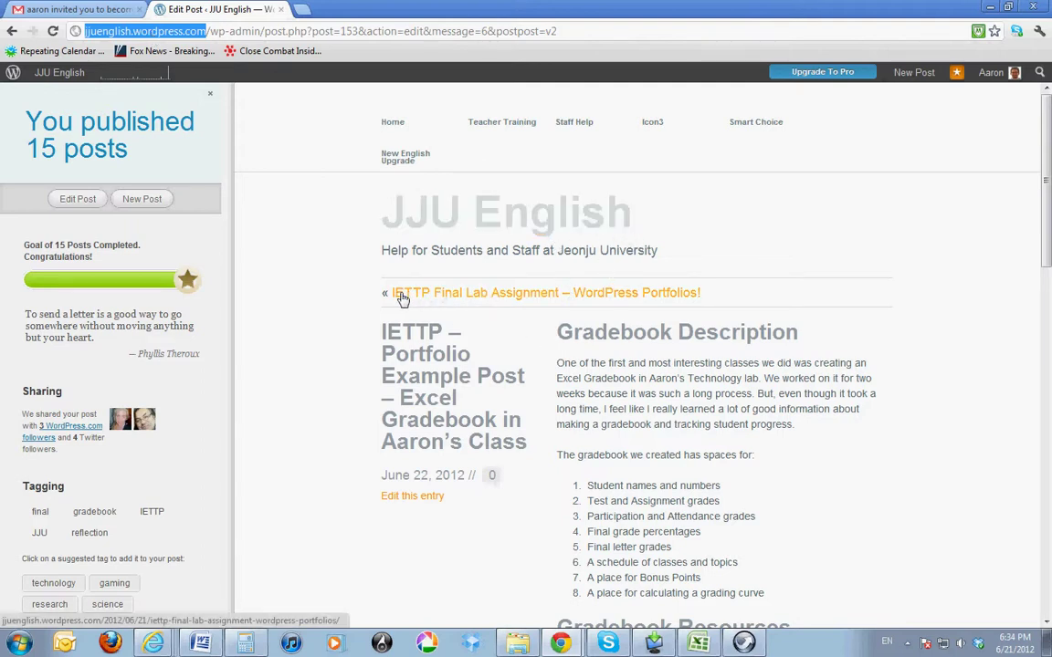
Post the copied jjuenglish.wordpress.com address as a comment on the IETTP Final Lab Assignment post.
click(441, 293)
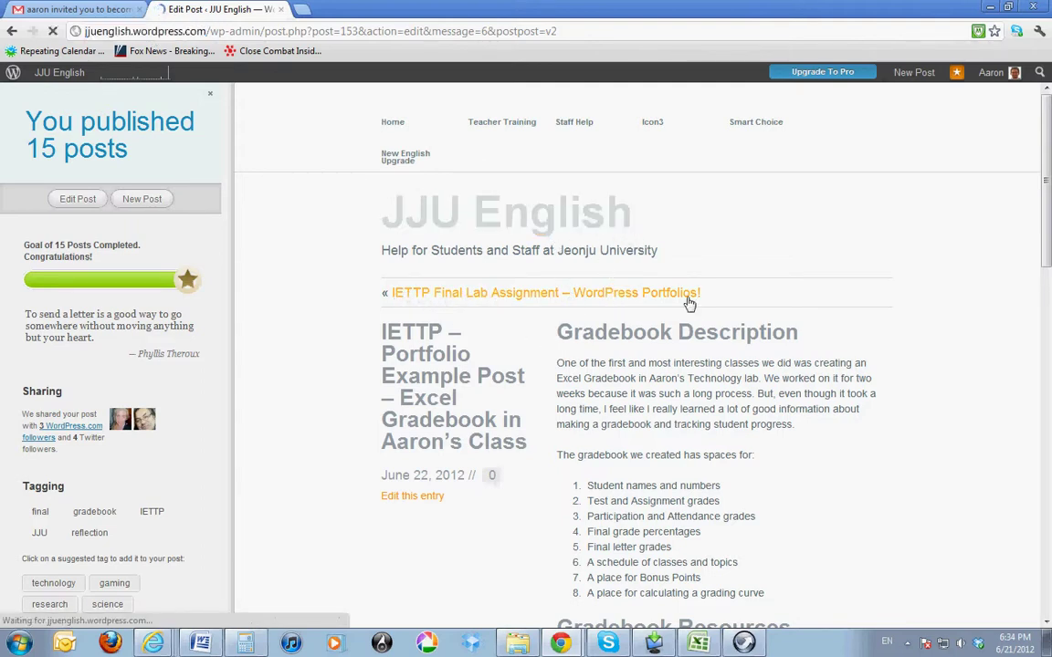
scroll(667, 293, down, 3)
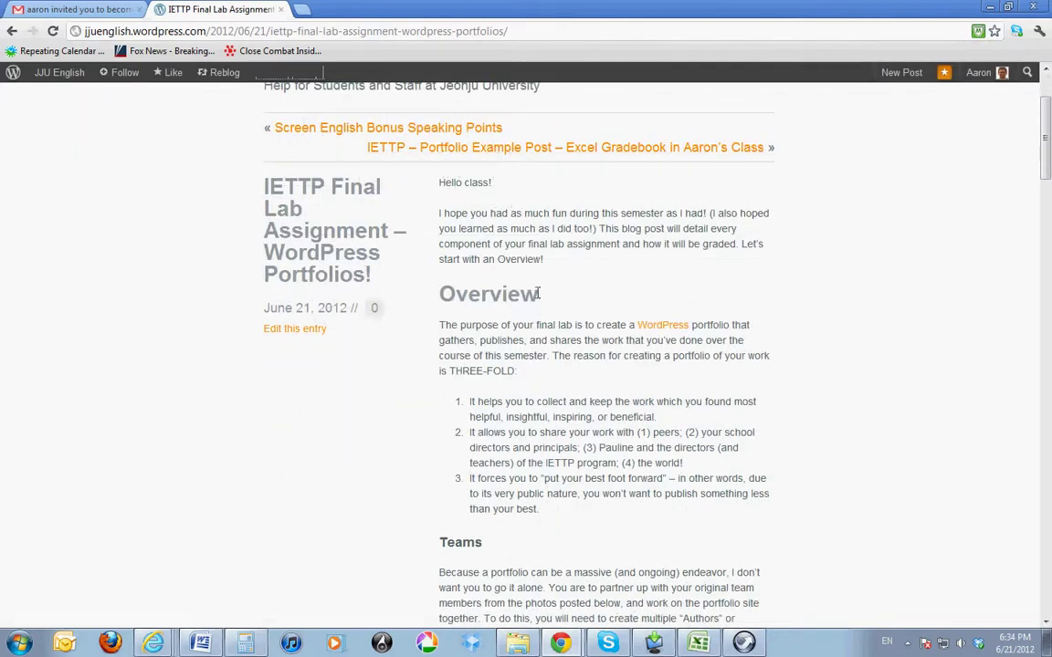
scroll(545, 332, down, 3)
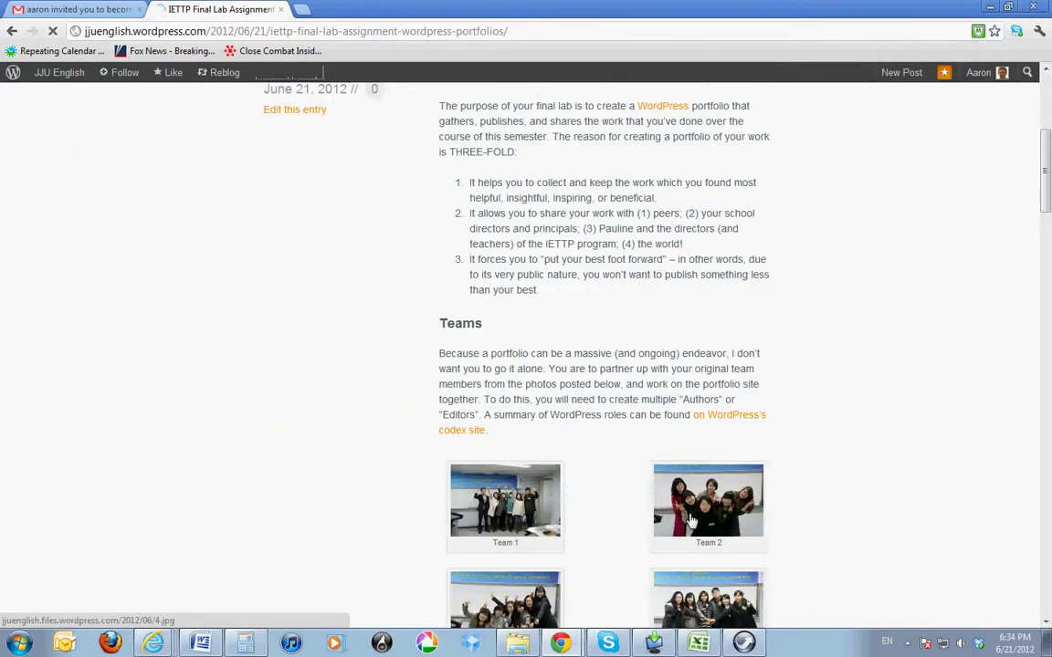
scroll(709, 501, down, 2)
scroll(694, 475, down, 15)
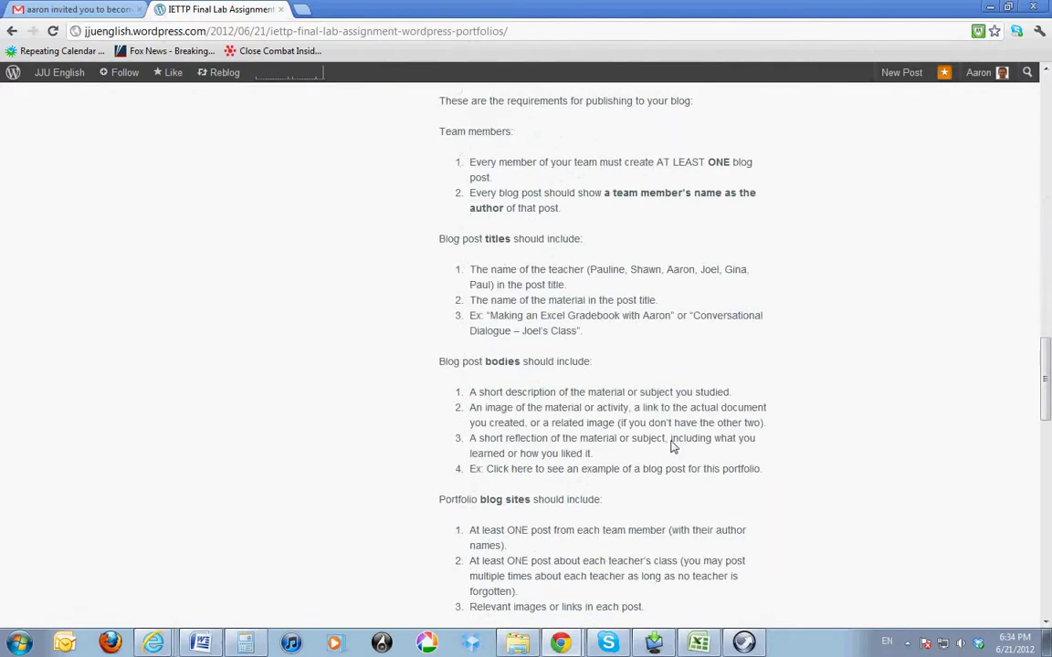
scroll(665, 446, down, 12)
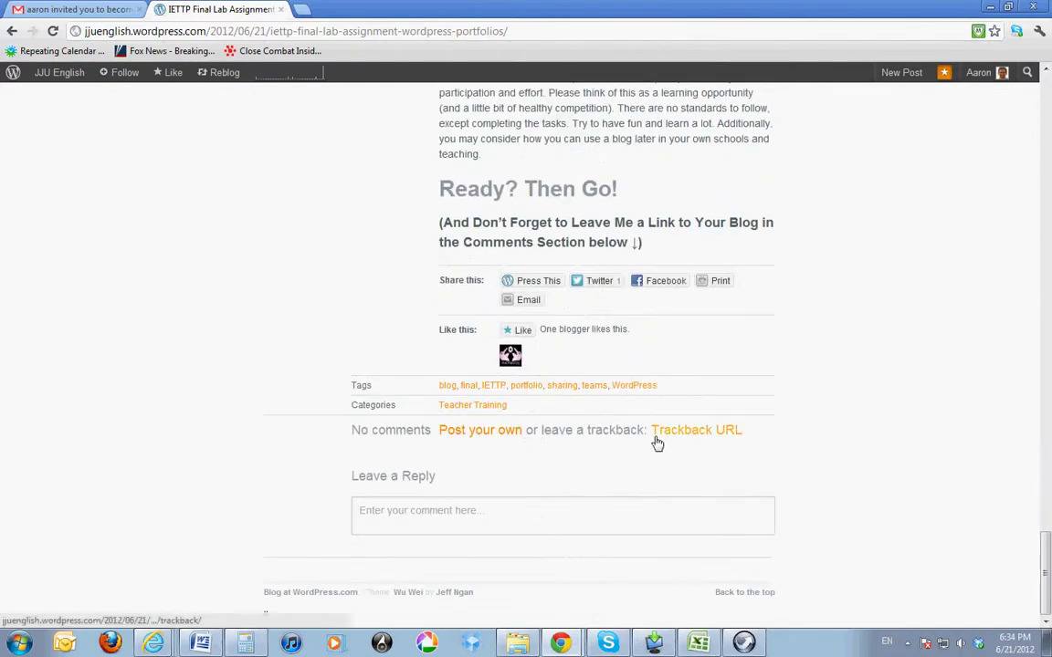
click(424, 510)
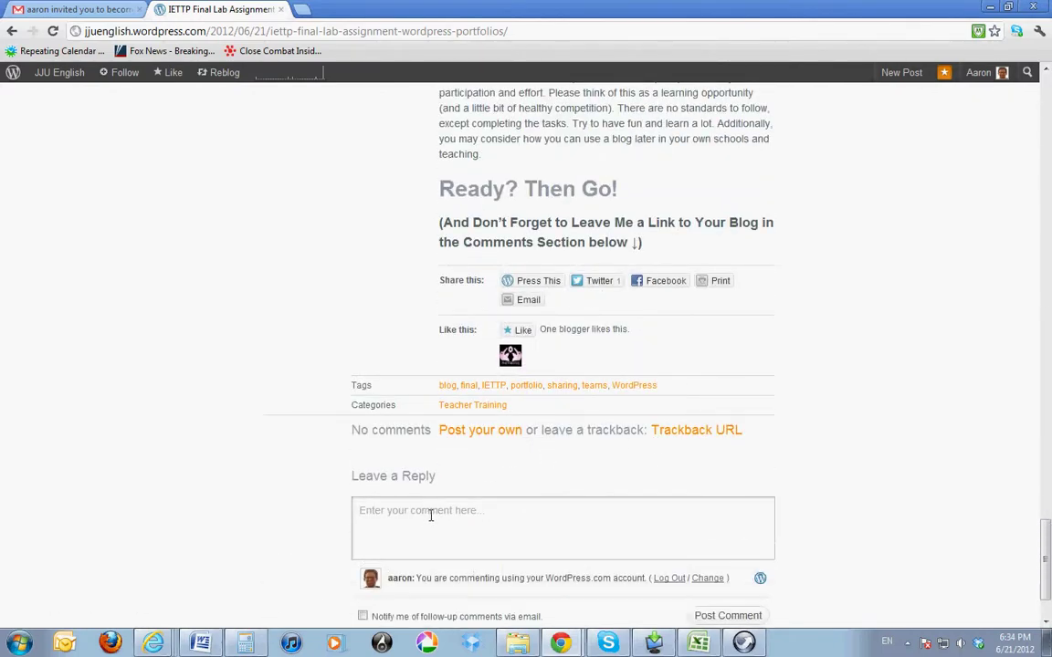
text(http://jjuenglish.wordpress.com)
scroll(552, 511, down, 2)
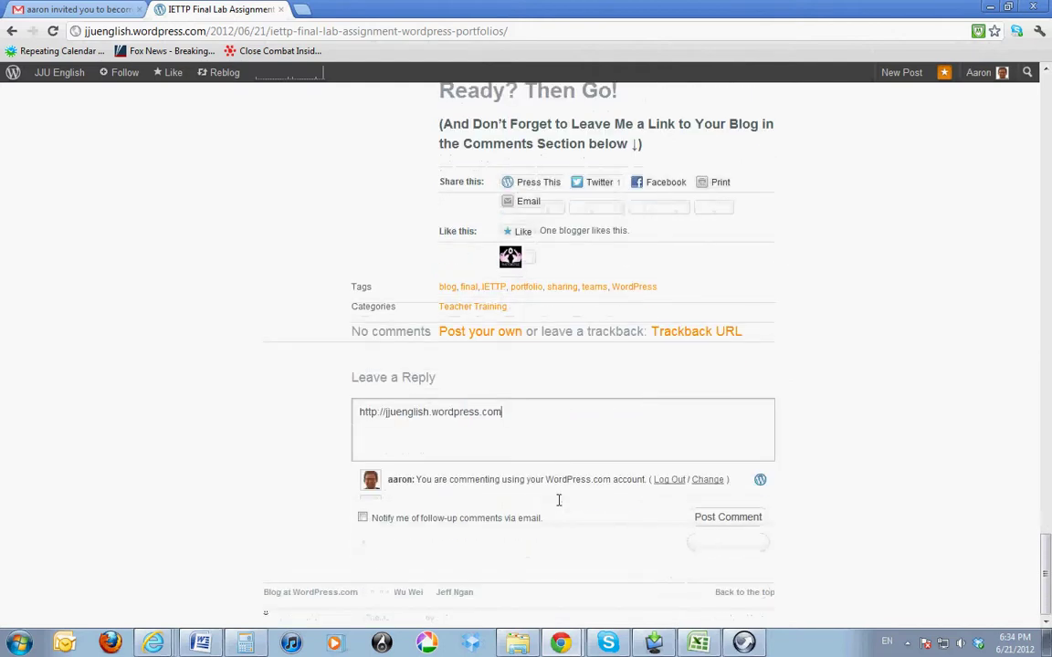
click(727, 518)
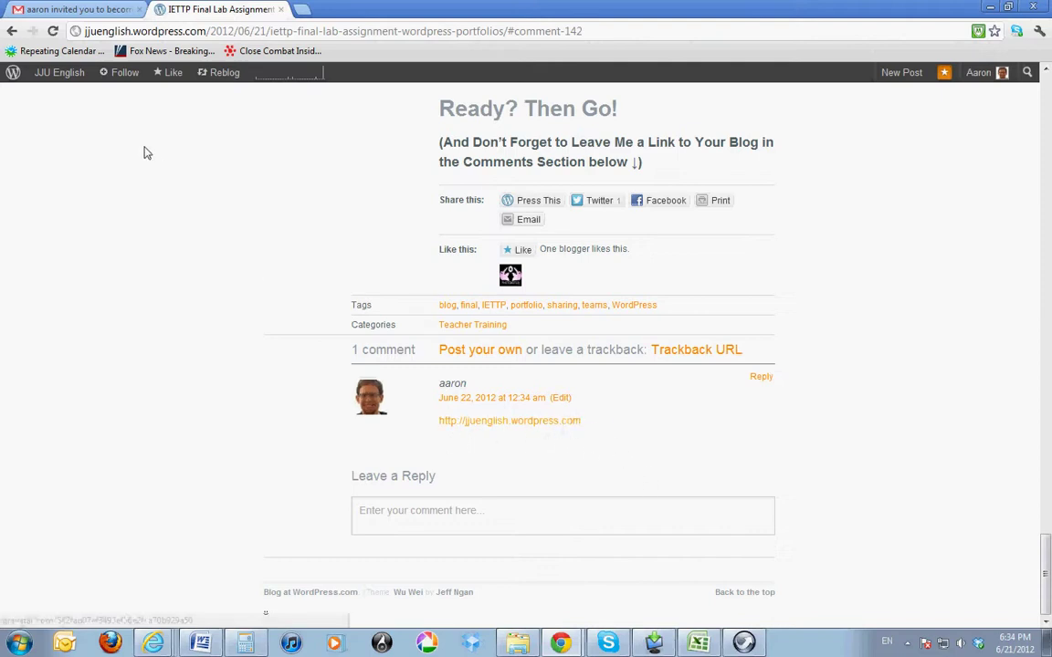
mouse_move(53, 85)
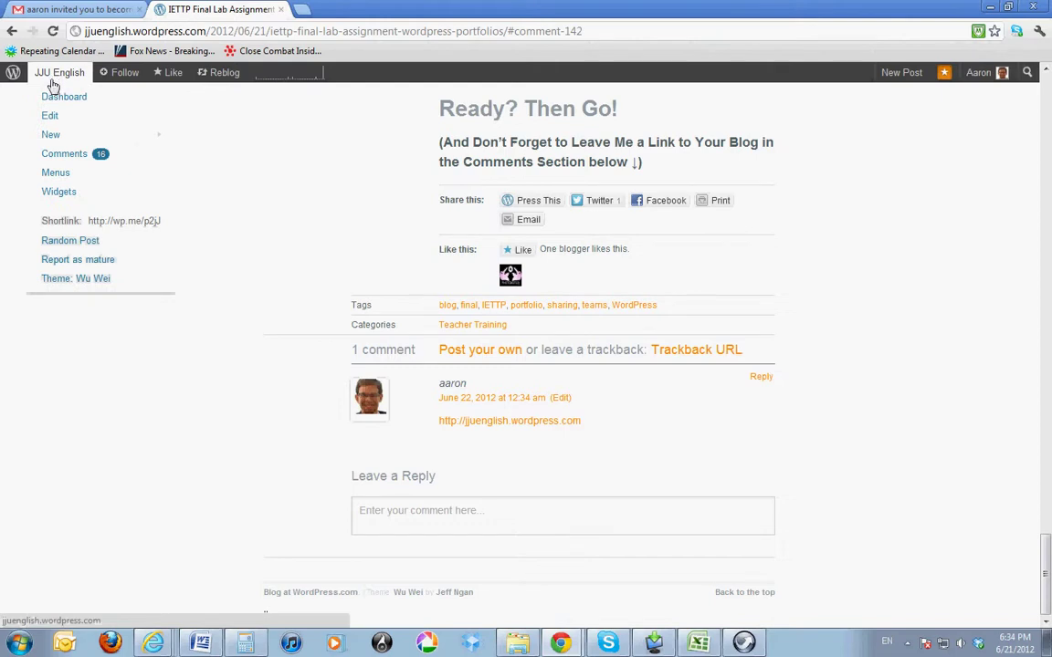
click(104, 222)
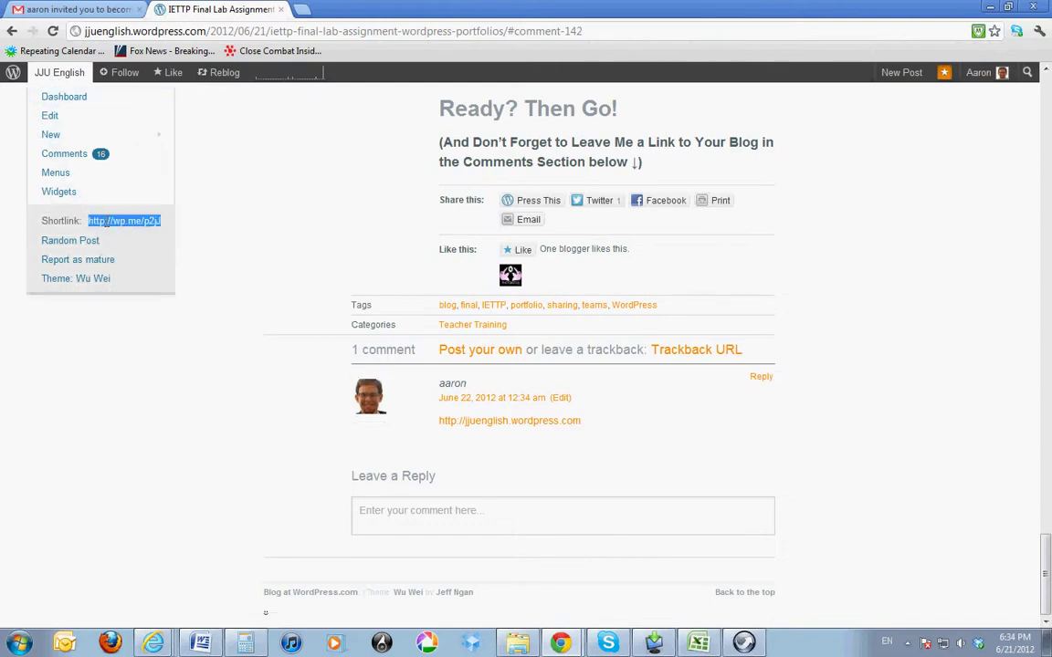
click(481, 511)
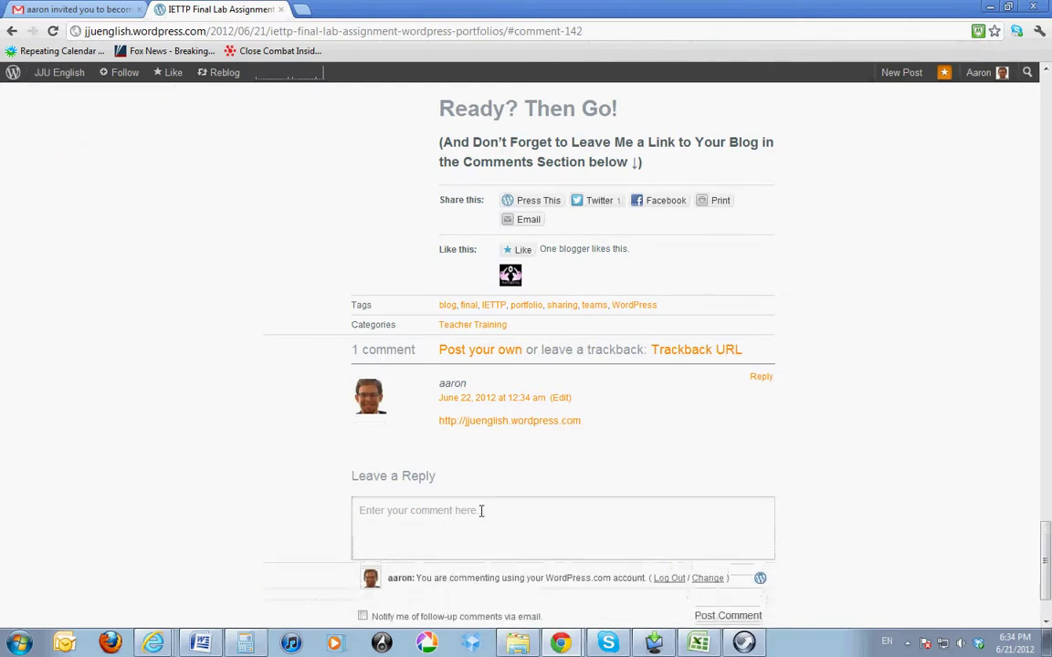
text(Here's the short)
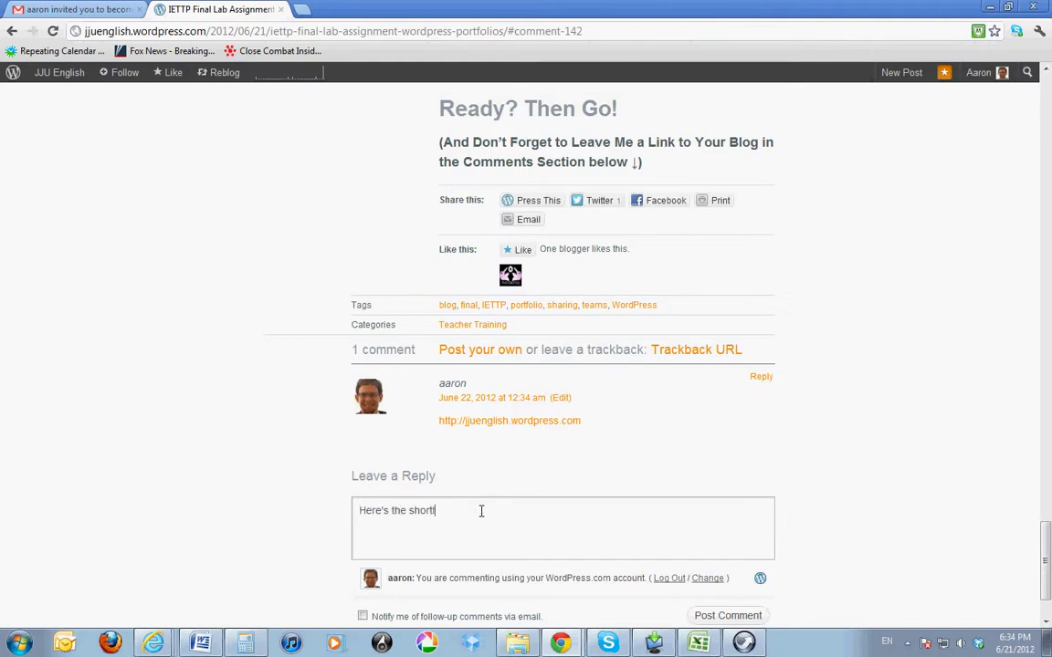
text(link:)
text(http://wp.me/p2jJdY-2d)
click(735, 615)
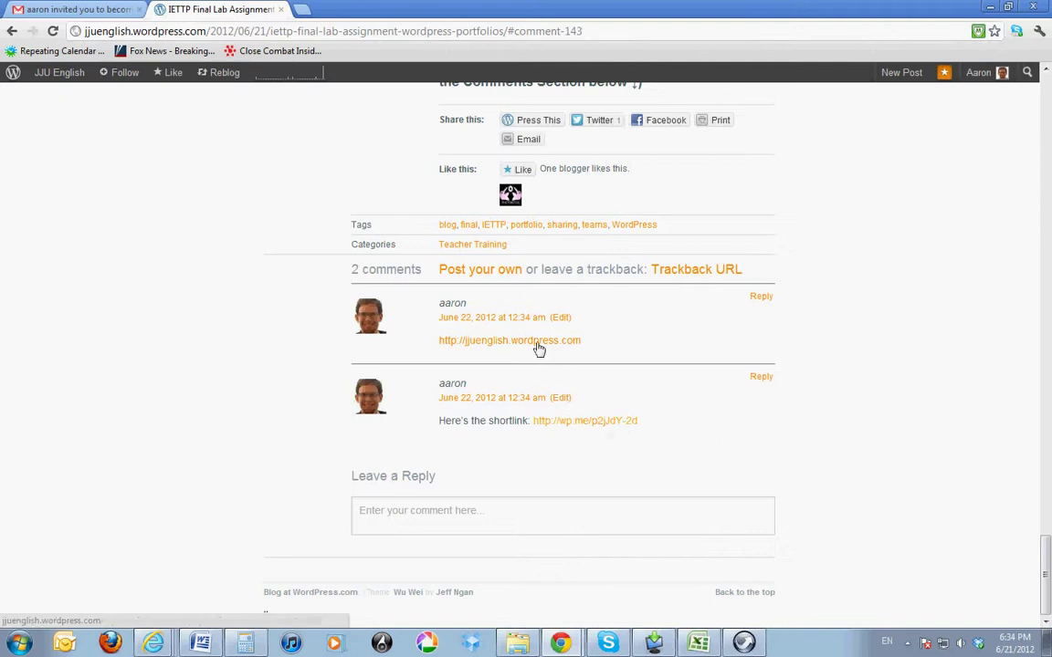
click(558, 398)
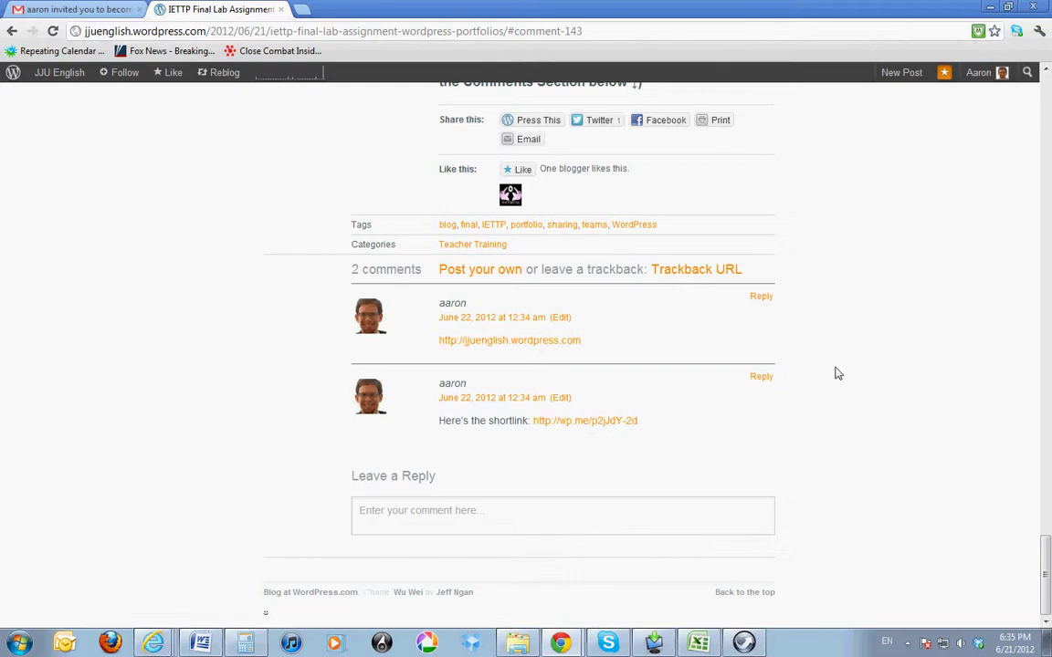
scroll(831, 369, up, 20)
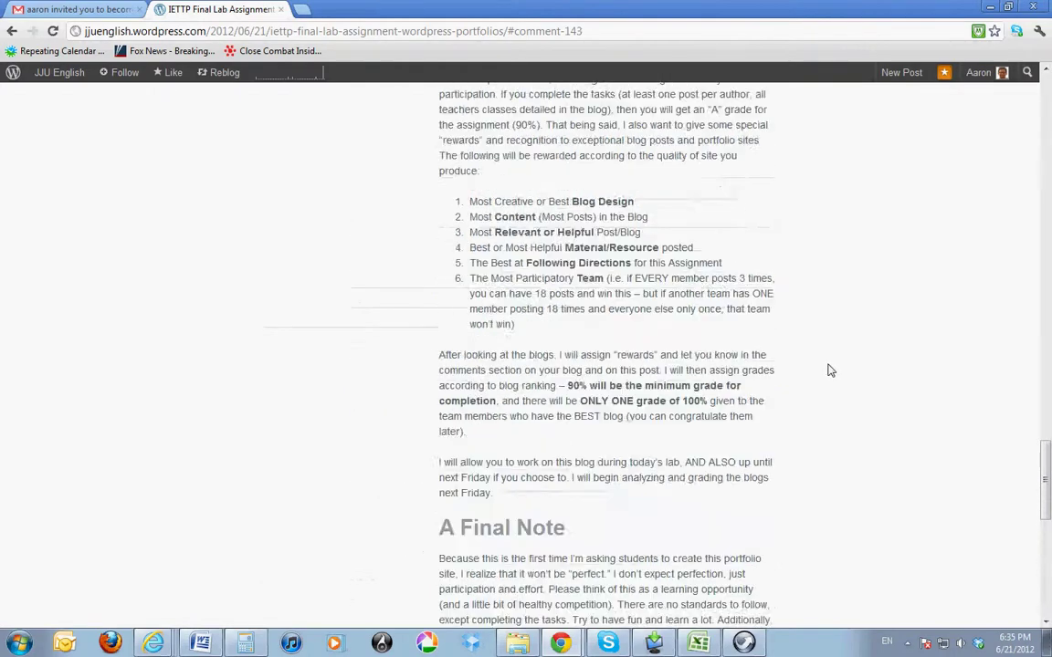
scroll(822, 365, up, 10)
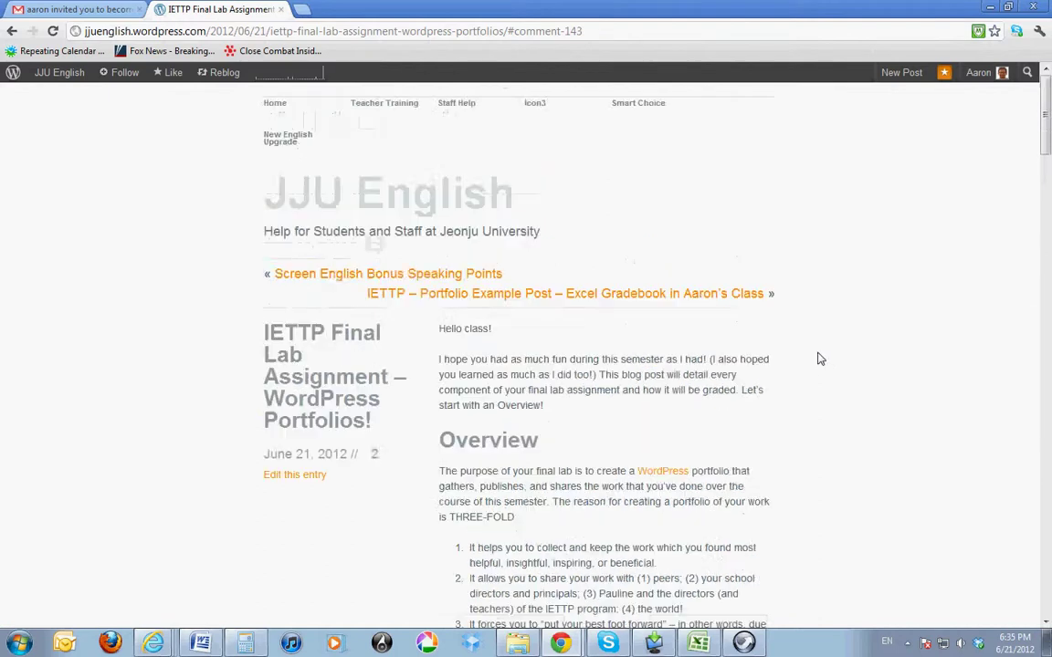
click(908, 643)
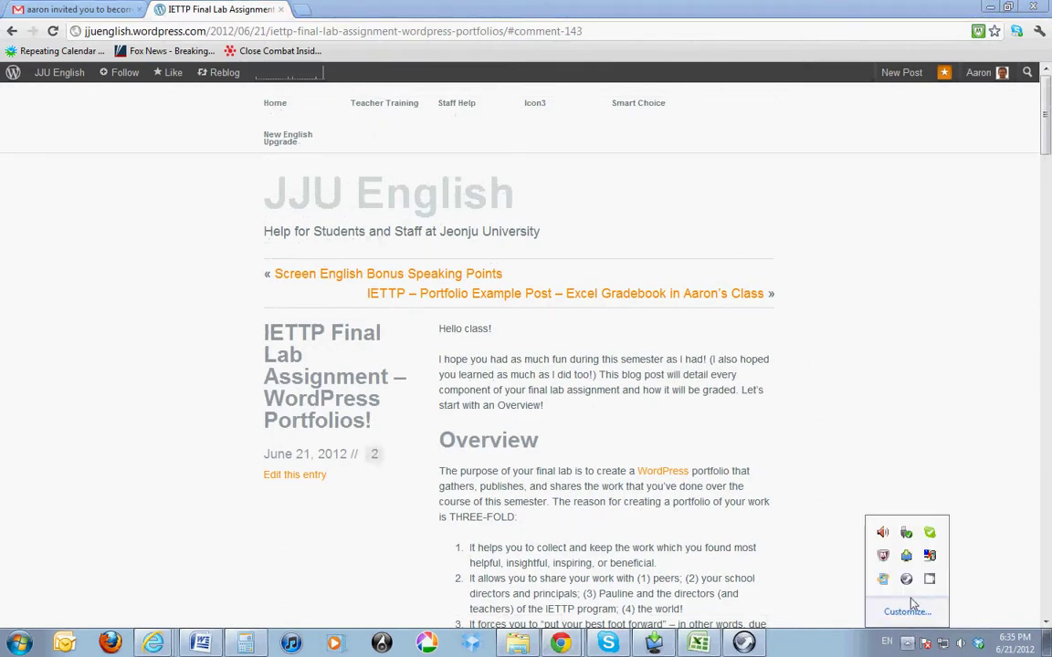